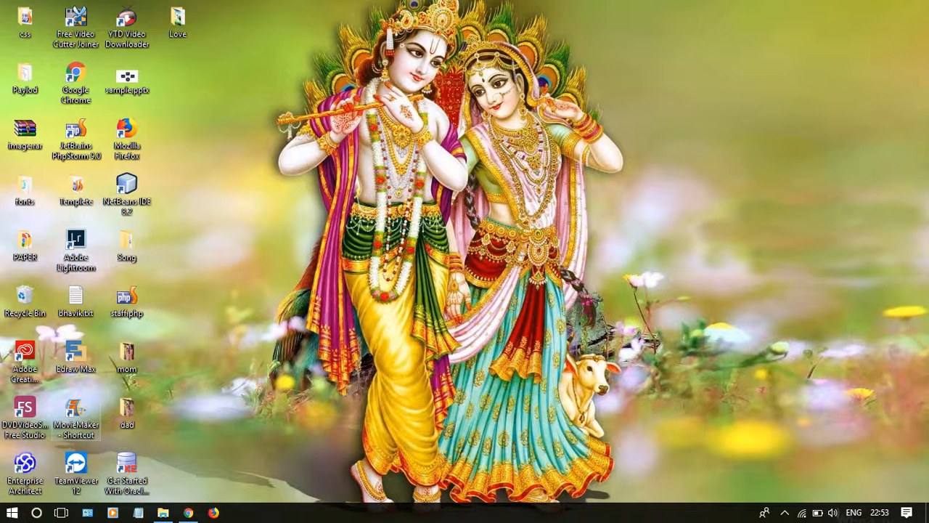
Step: Open Movie Maker and add all the photos from the desktop's Love folder to the project
{"action": "left_click", "coordinate": [75, 417]}
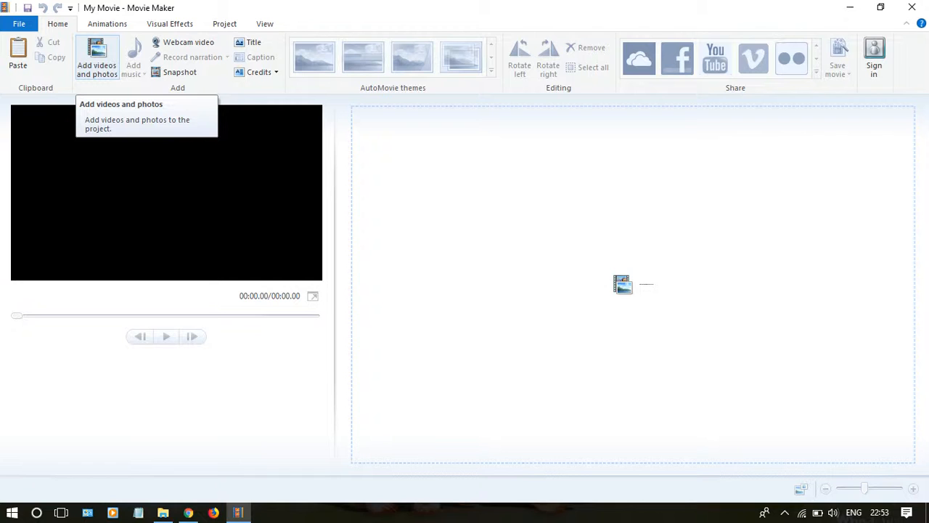
{"action": "left_click", "coordinate": [97, 58]}
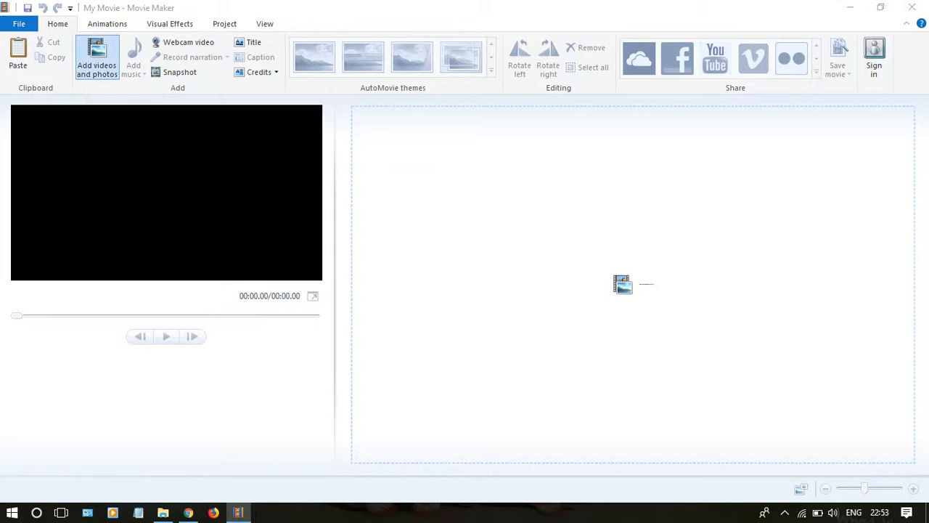
{"action": "left_click", "coordinate": [159, 109]}
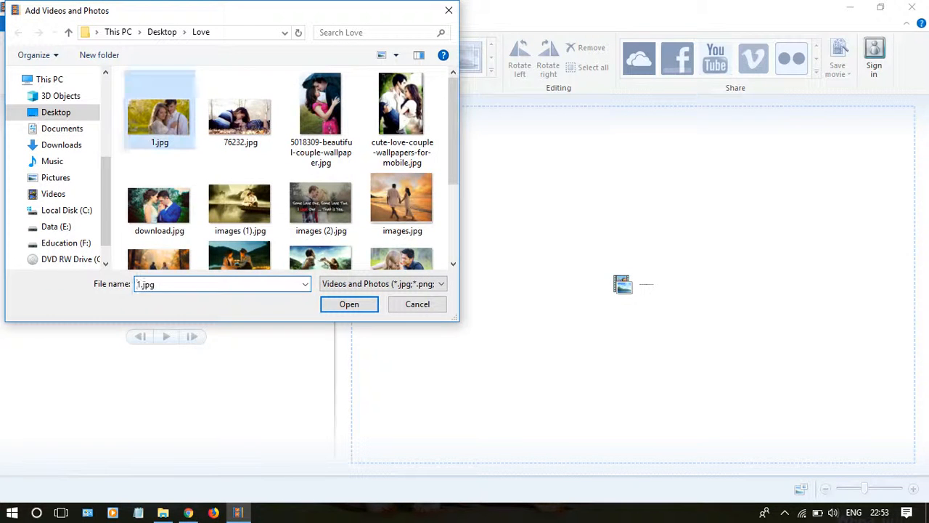
{"action": "key", "text": "ctrl+a"}
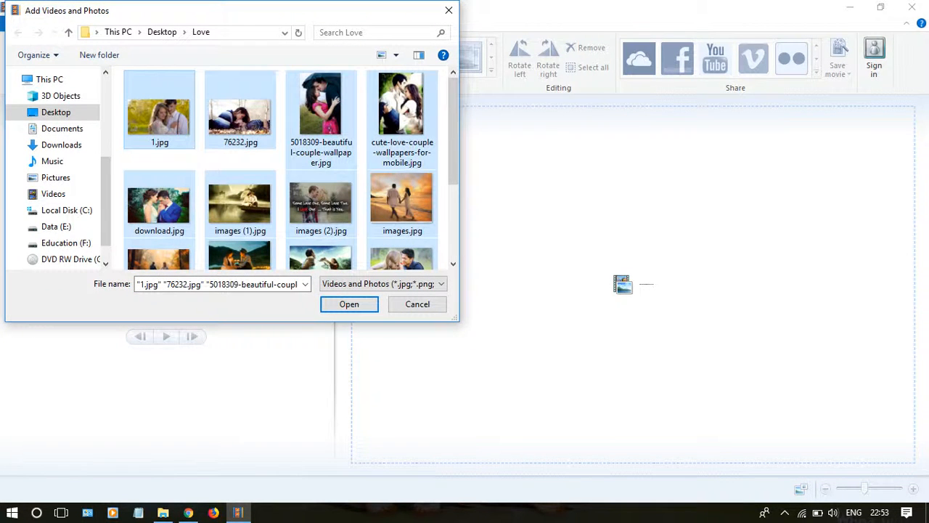
{"action": "key", "text": "Return"}
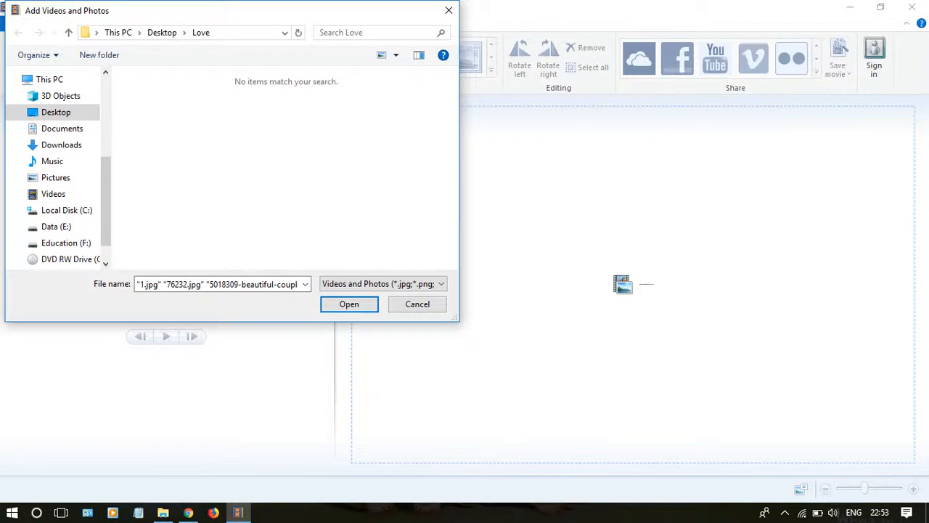
{"action": "right_click", "coordinate": [264, 122]}
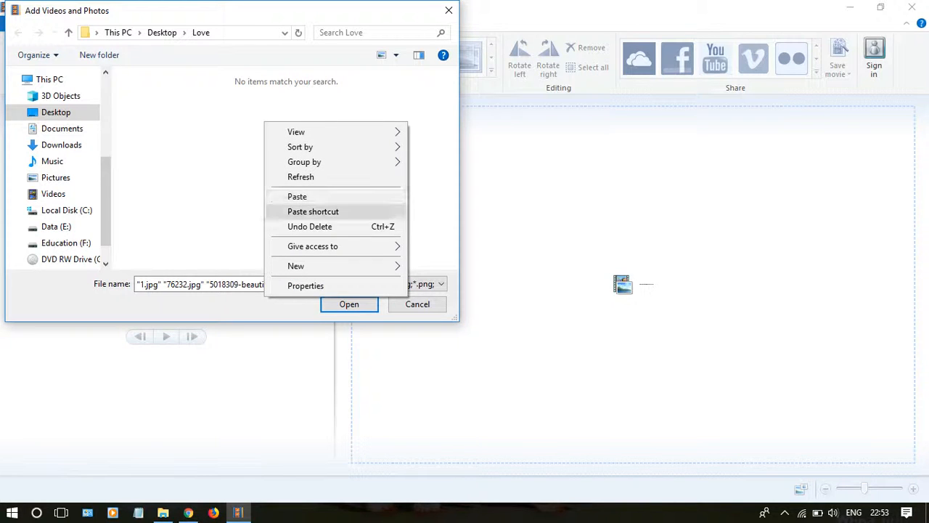
{"action": "left_click", "coordinate": [309, 226]}
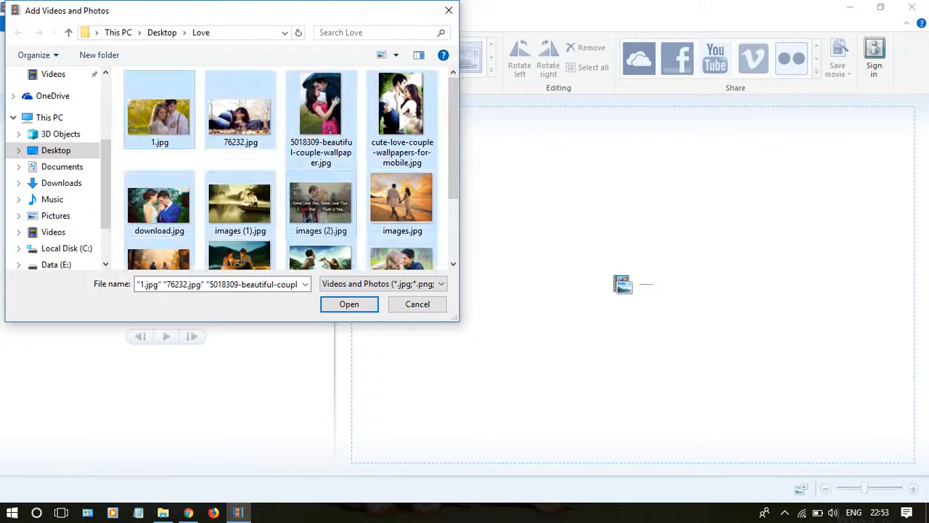
{"action": "left_click", "coordinate": [349, 304]}
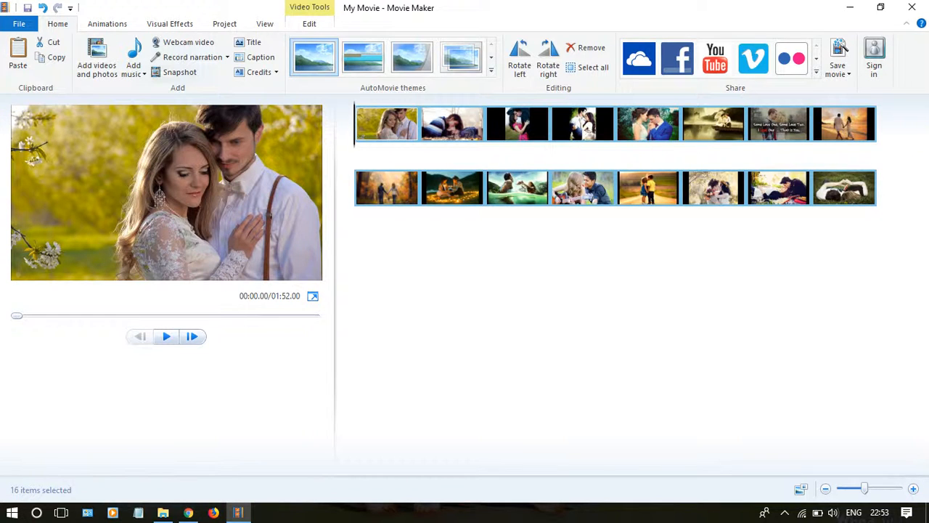
Step: Add the song "02 Dil Ke Paas (Wajah Tum Ho)" from the Mysong folder as the movie's background music
{"action": "left_click", "coordinate": [133, 70]}
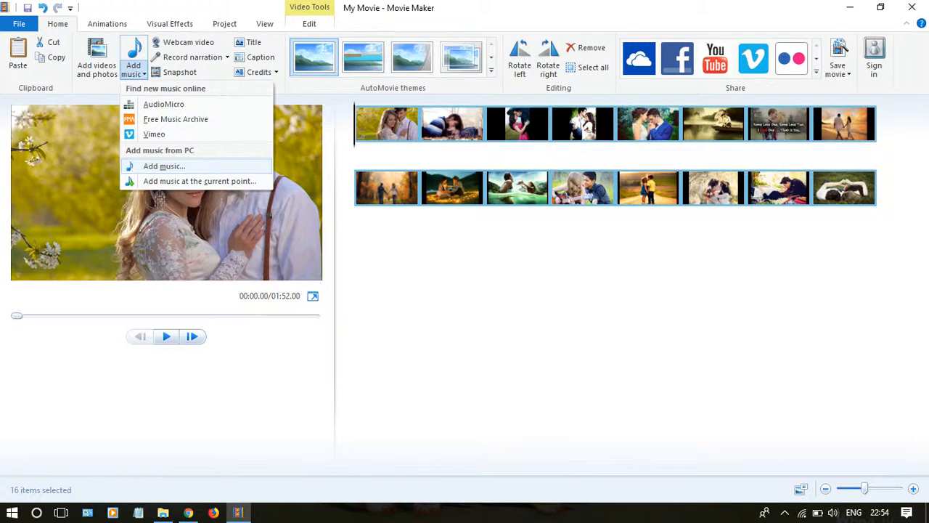
{"action": "left_click", "coordinate": [164, 166]}
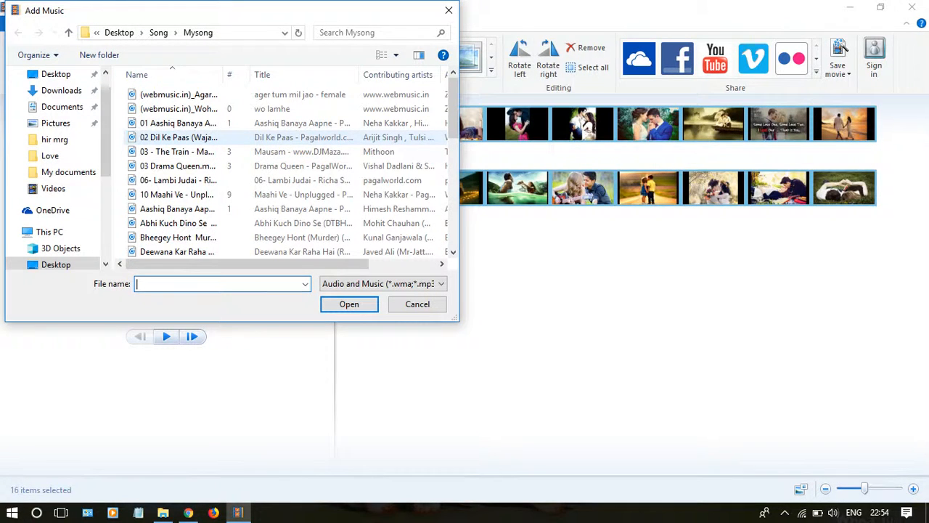
{"action": "left_click", "coordinate": [179, 138]}
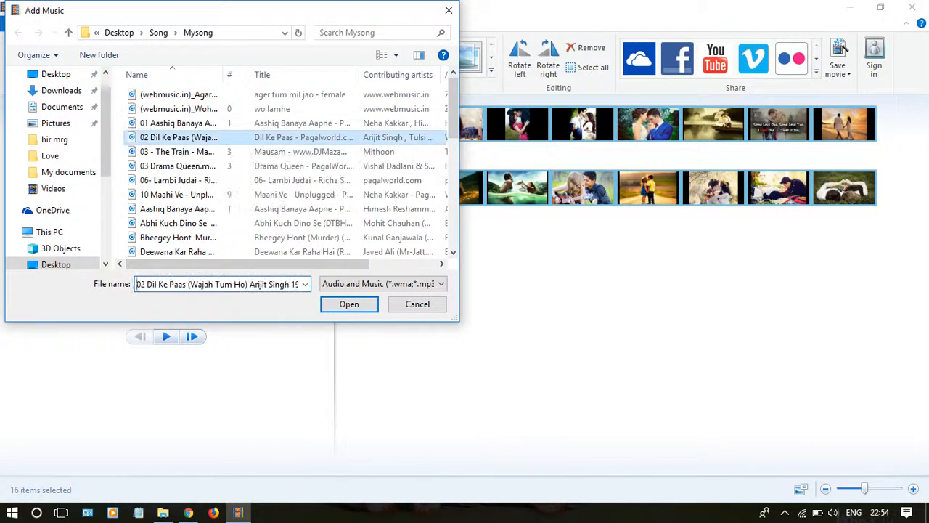
{"action": "key", "text": "Return"}
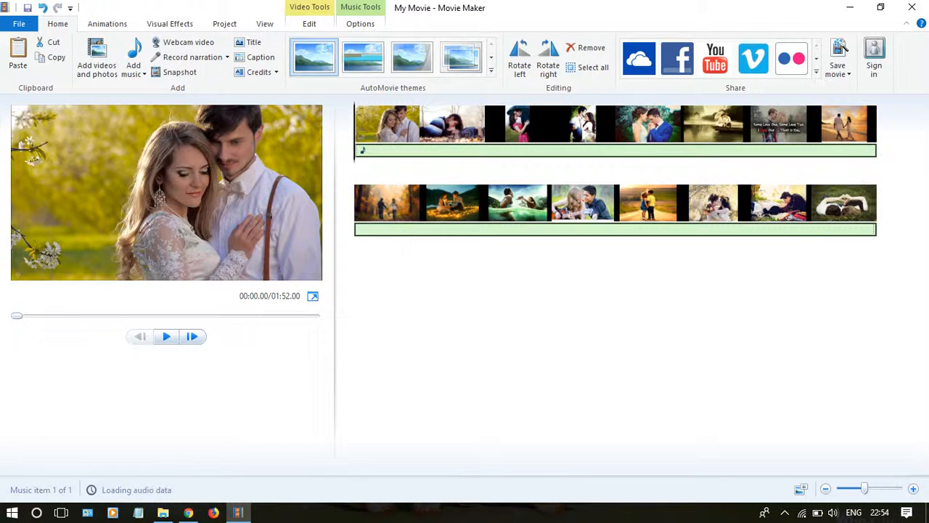
Step: Preview the movie with its music, skip ahead to about 20 seconds, and pause the playback
{"action": "left_click", "coordinate": [166, 336]}
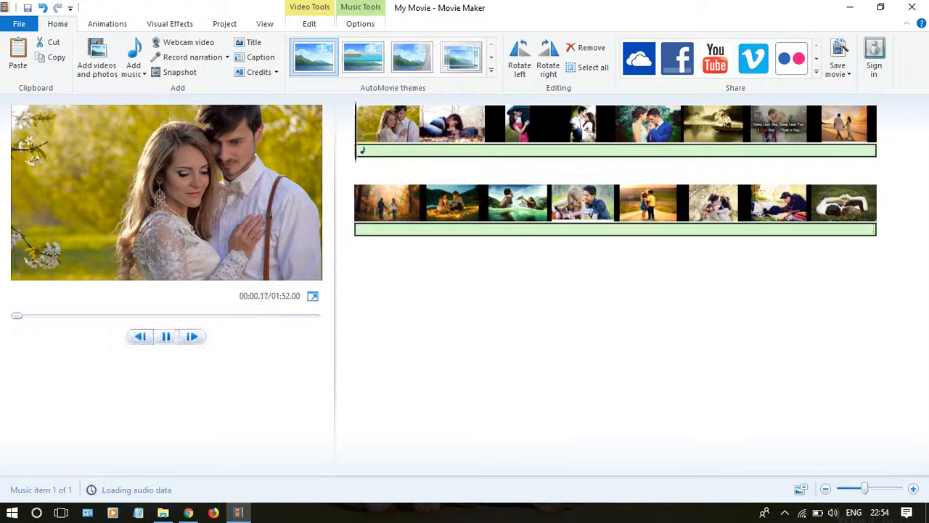
{"action": "left_click", "coordinate": [67, 316]}
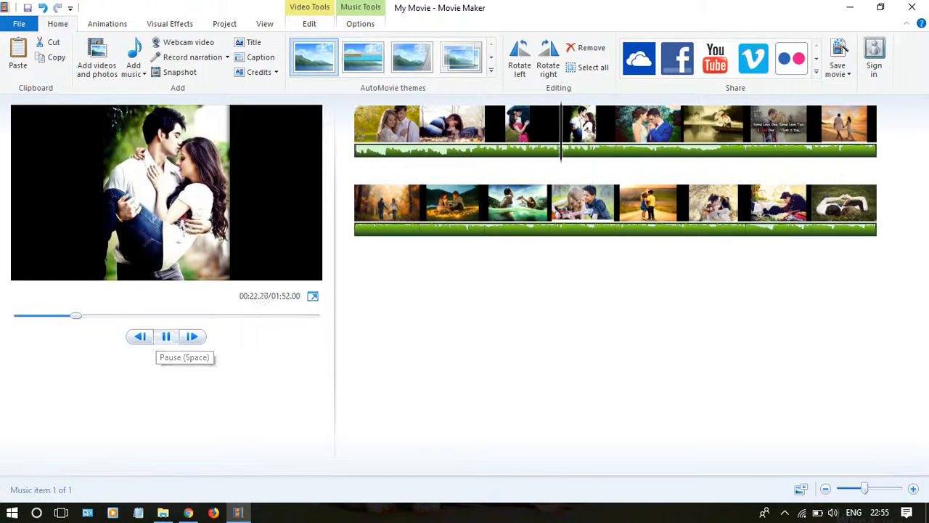
{"action": "left_click", "coordinate": [166, 336]}
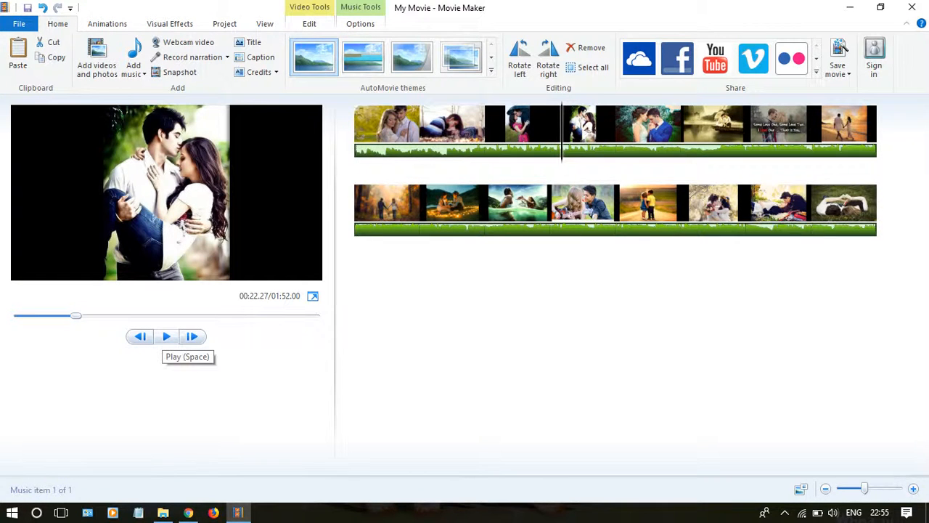
Step: Apply the Zoom in center pan and zoom effect to the first three photos on the timeline
{"action": "left_click", "coordinate": [107, 24]}
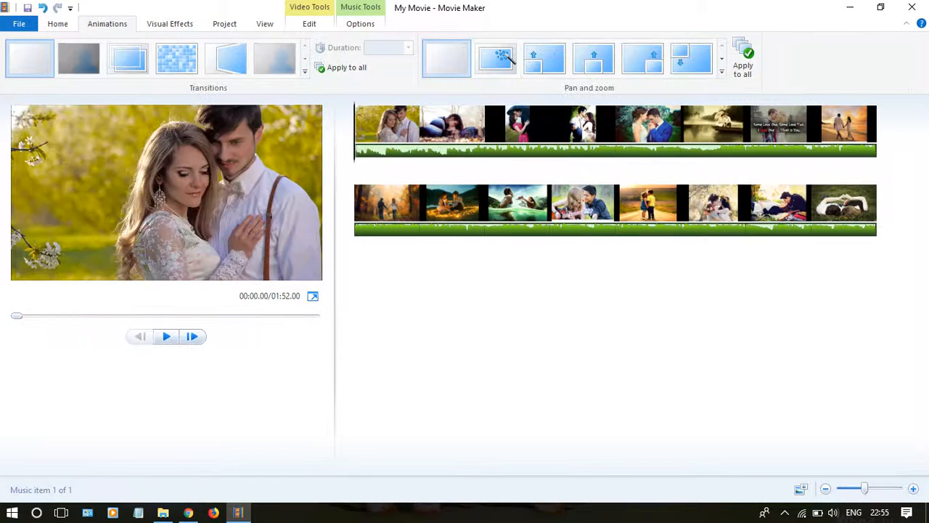
{"action": "left_click", "coordinate": [387, 129]}
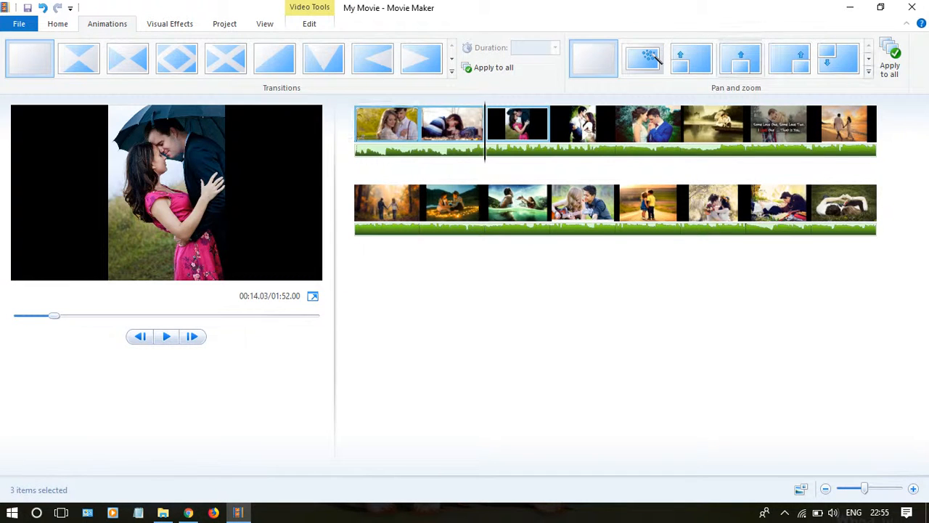
{"action": "left_click", "coordinate": [868, 71]}
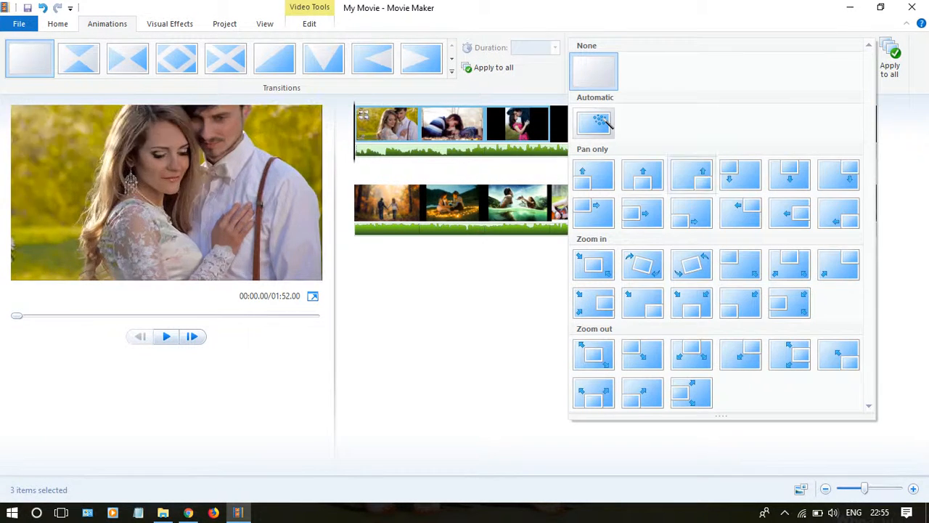
{"action": "left_click", "coordinate": [594, 265]}
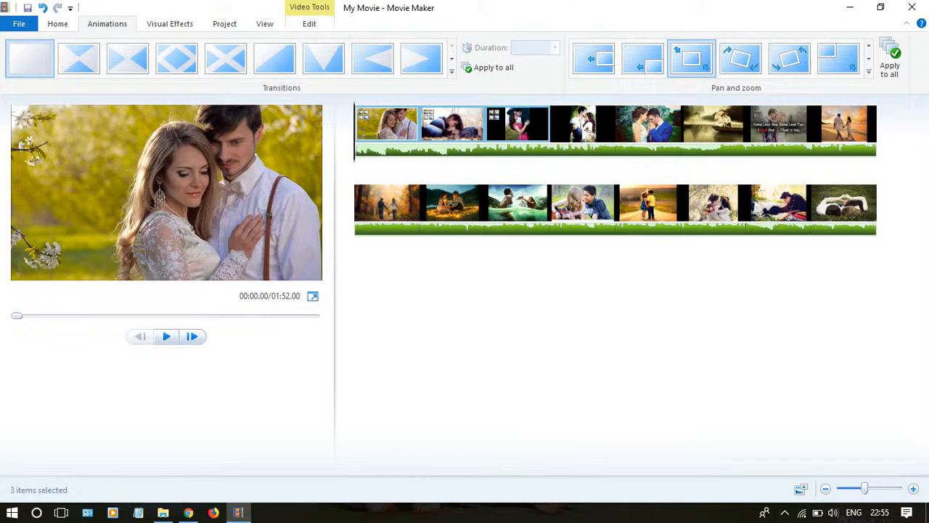
Step: Apply the first Zoom out effect, centred on the picture, to the fourth, fifth and sixth photos
{"action": "left_click", "coordinate": [585, 123]}
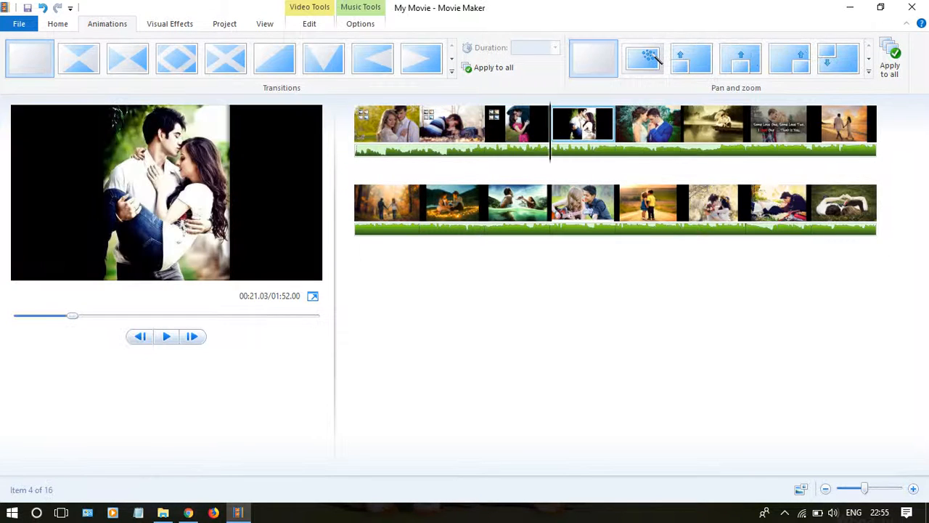
{"action": "left_click", "coordinate": [648, 124], "text": "ctrl"}
{"action": "left_click", "coordinate": [713, 124], "text": "ctrl"}
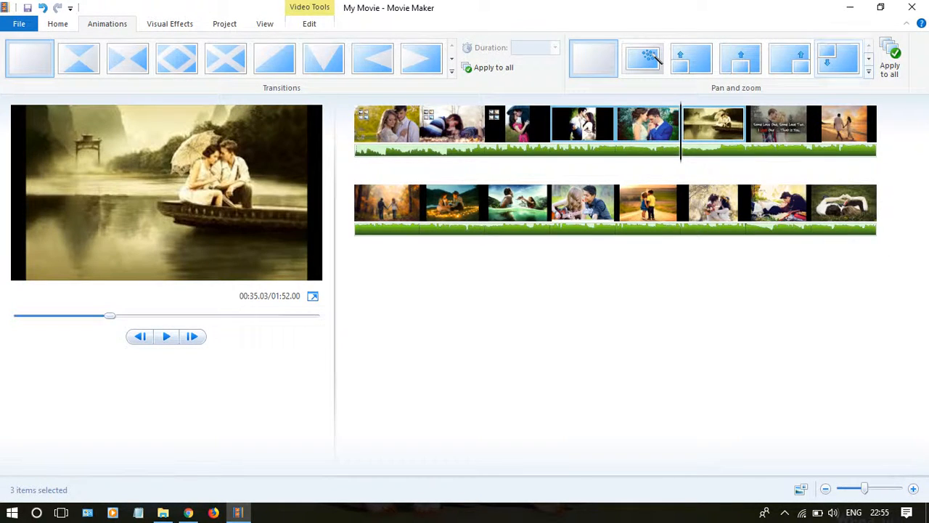
{"action": "left_click", "coordinate": [868, 70]}
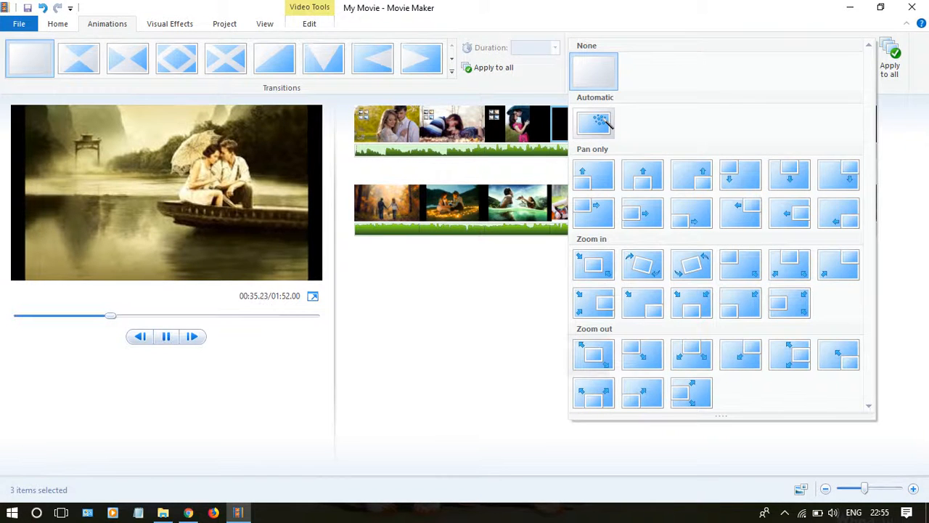
{"action": "left_click", "coordinate": [593, 354]}
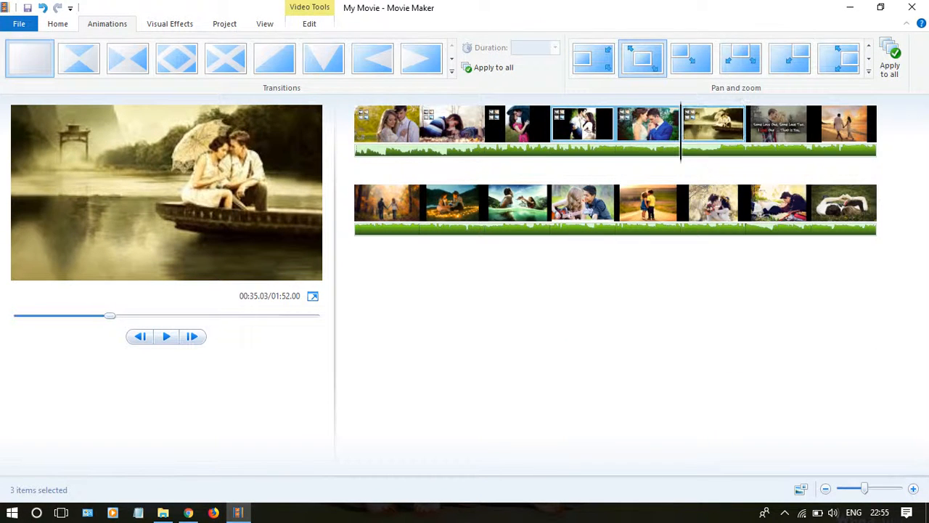
Step: Apply Automatic pan and zoom to the seventh, eighth and ninth photos
{"action": "left_click", "coordinate": [778, 124]}
{"action": "left_click", "coordinate": [843, 124], "text": "ctrl"}
{"action": "left_click", "coordinate": [387, 202], "text": "ctrl"}
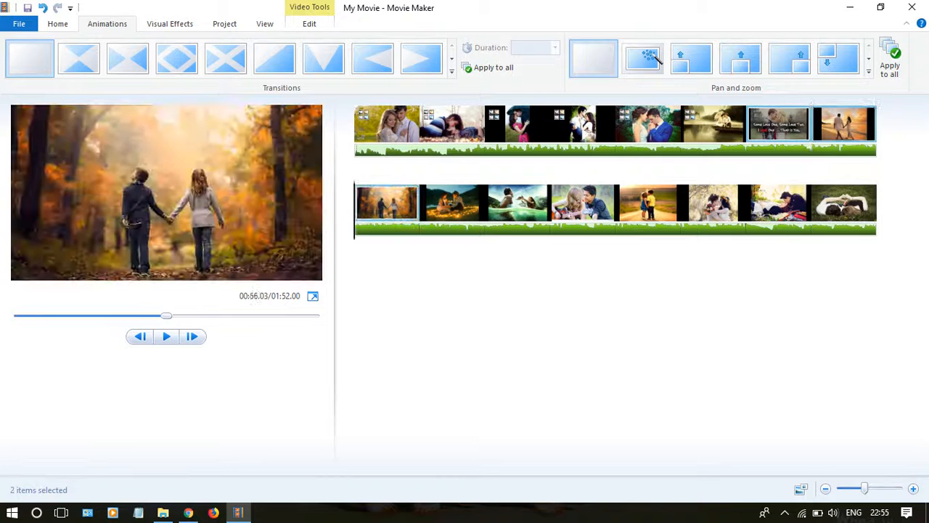
{"action": "left_click", "coordinate": [869, 72]}
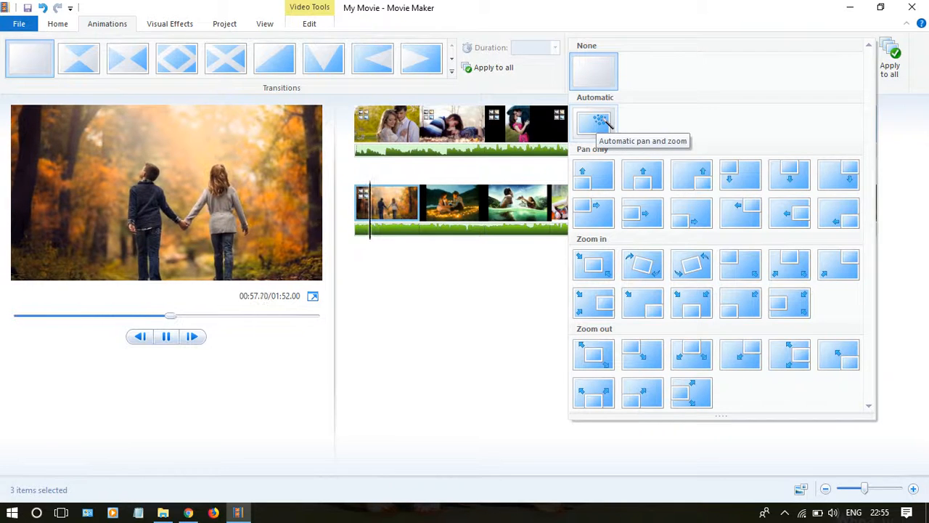
{"action": "left_click", "coordinate": [597, 123]}
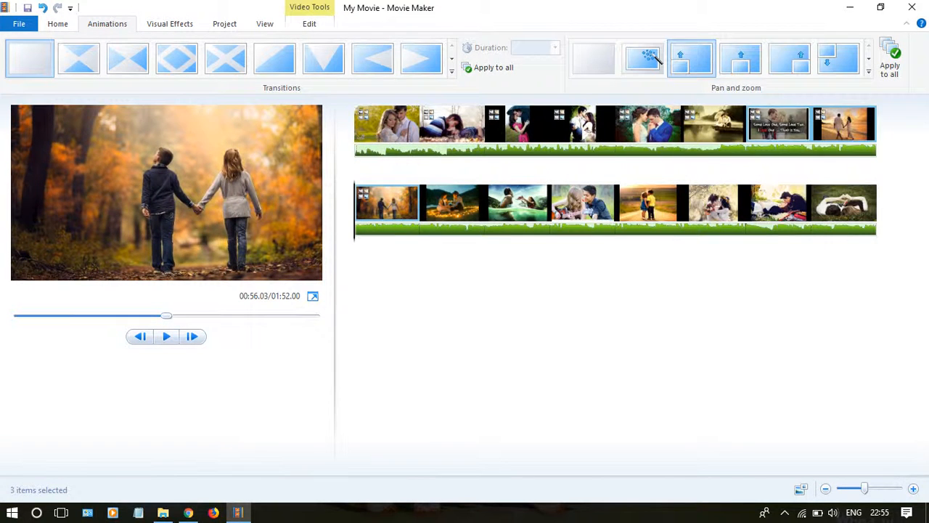
Step: Apply the Flip transition to the first photo on the timeline
{"action": "left_click", "coordinate": [361, 127]}
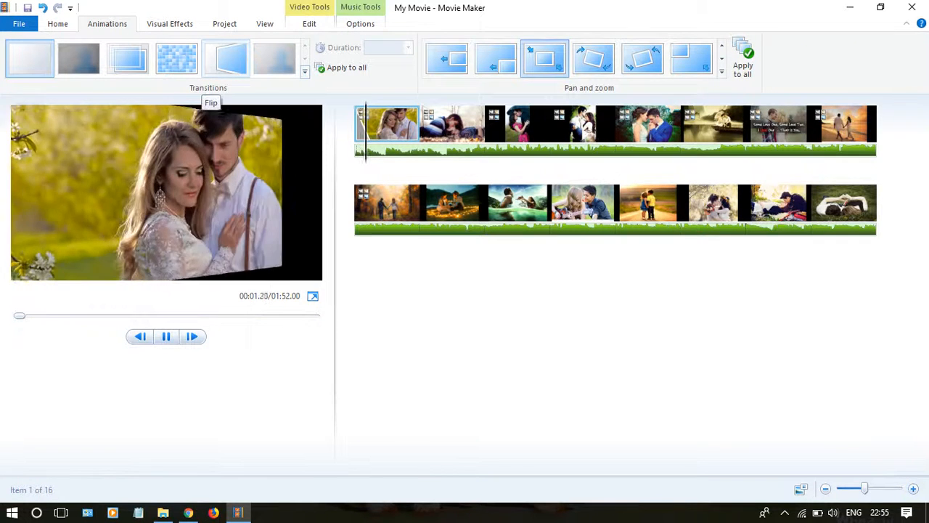
{"action": "left_click", "coordinate": [221, 65]}
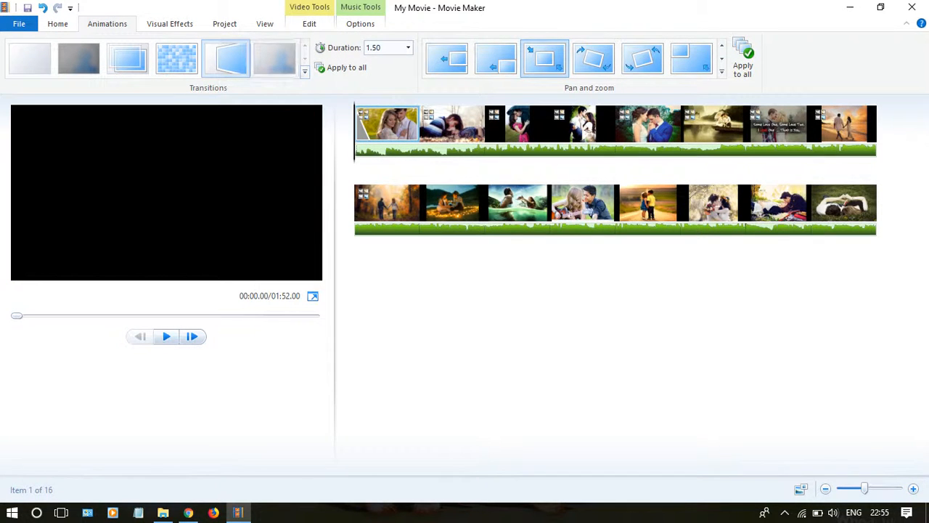
{"action": "left_click", "coordinate": [305, 71]}
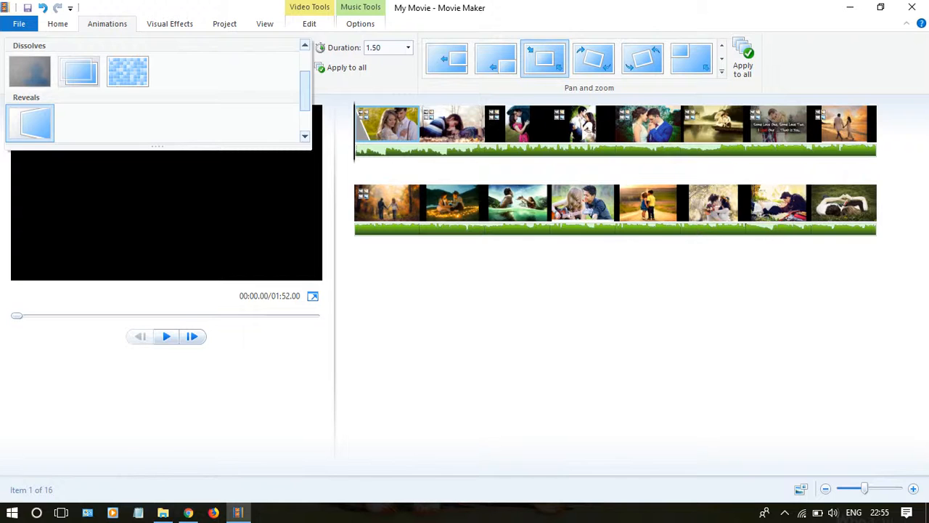
{"action": "mouse_move", "coordinate": [305, 90]}
{"action": "left_mouse_down"}
{"action": "mouse_move", "coordinate": [305, 111]}
{"action": "mouse_move", "coordinate": [305, 71]}
{"action": "mouse_move", "coordinate": [305, 93]}
{"action": "left_mouse_up"}
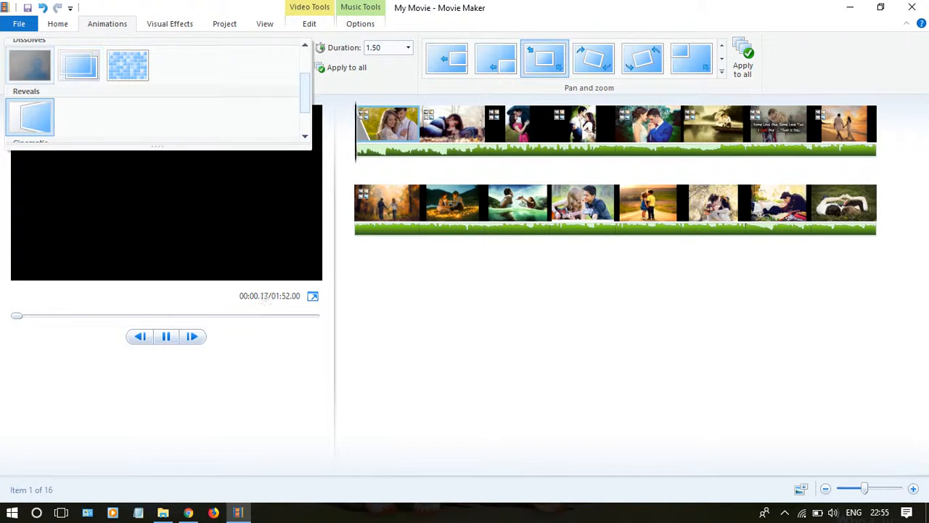
{"action": "left_click", "coordinate": [29, 116]}
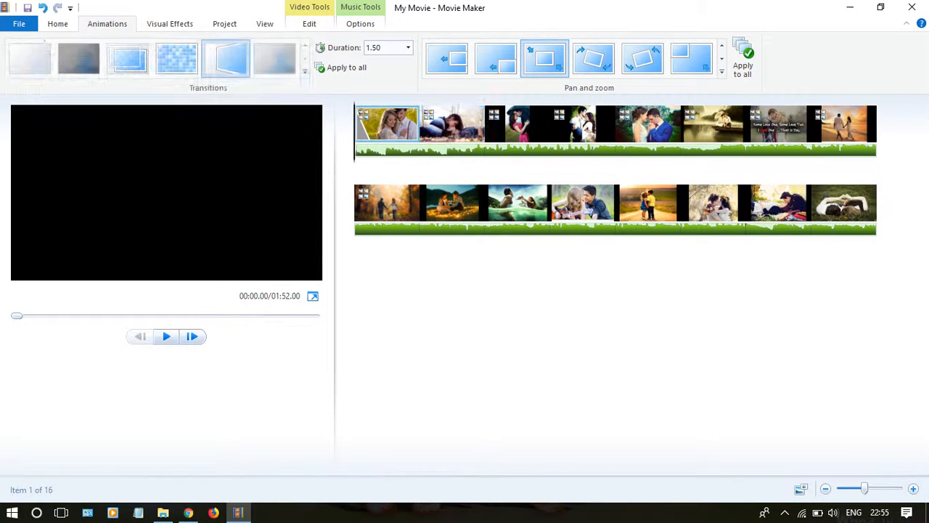
{"action": "left_click", "coordinate": [304, 72]}
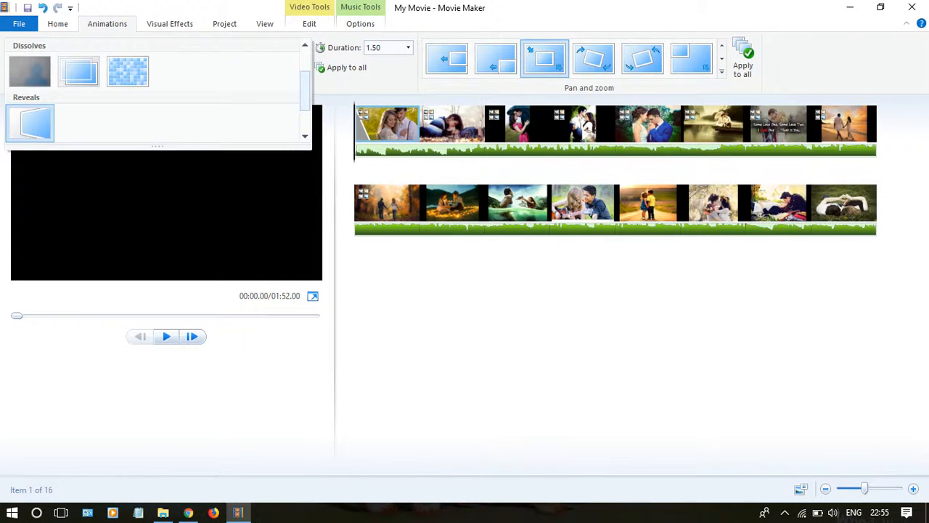
Step: Apply the page curl transition peeling from the lower-left corner, under Sweeps and Curls, to the second photo on the timeline
{"action": "left_click", "coordinate": [469, 129]}
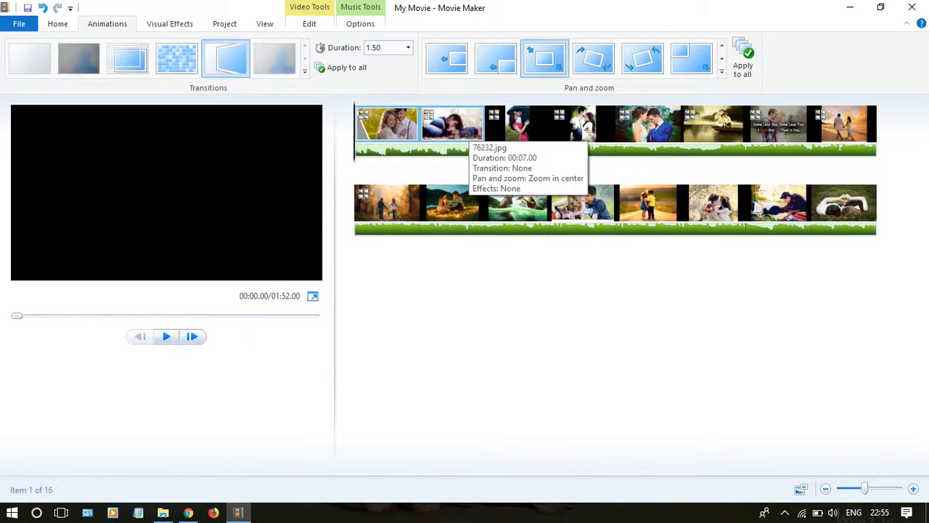
{"action": "left_click", "coordinate": [470, 131]}
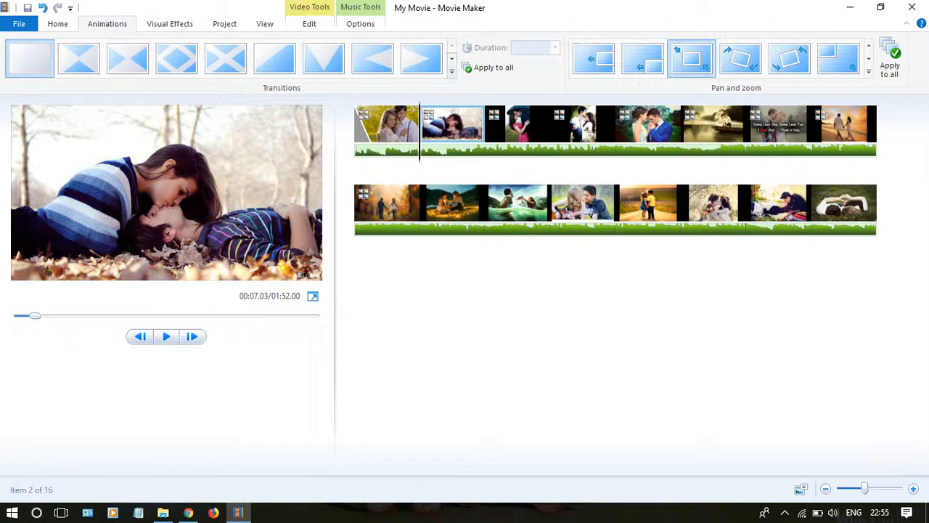
{"action": "left_click", "coordinate": [451, 71]}
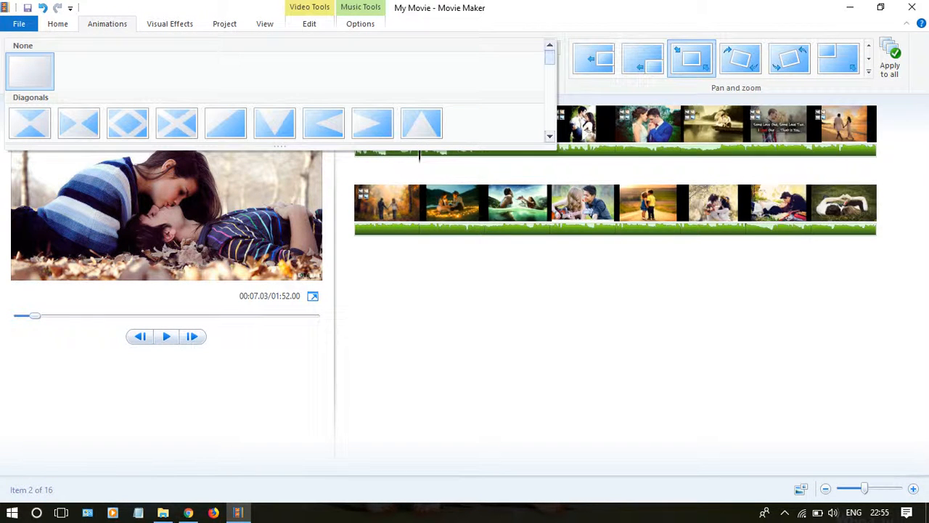
{"action": "scroll", "coordinate": [279, 91], "scroll_direction": "down", "scroll_amount": 5}
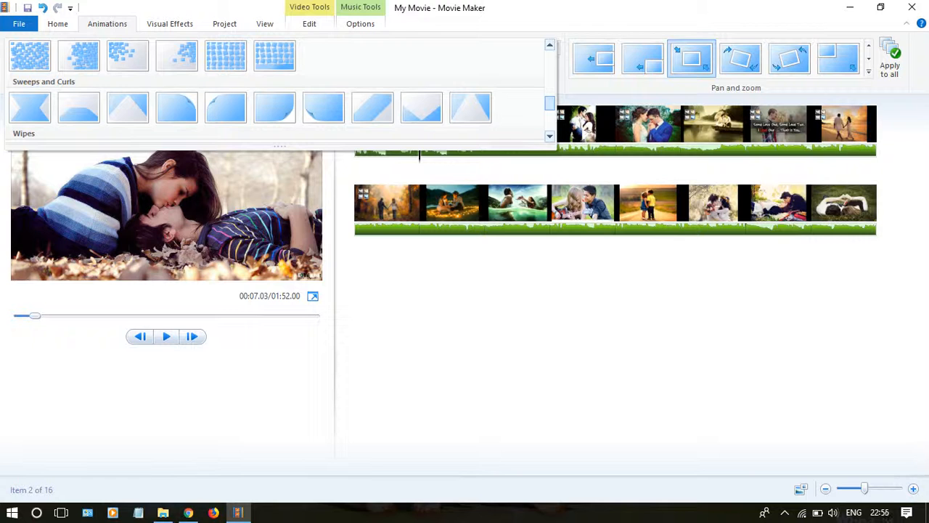
{"action": "left_click", "coordinate": [323, 107]}
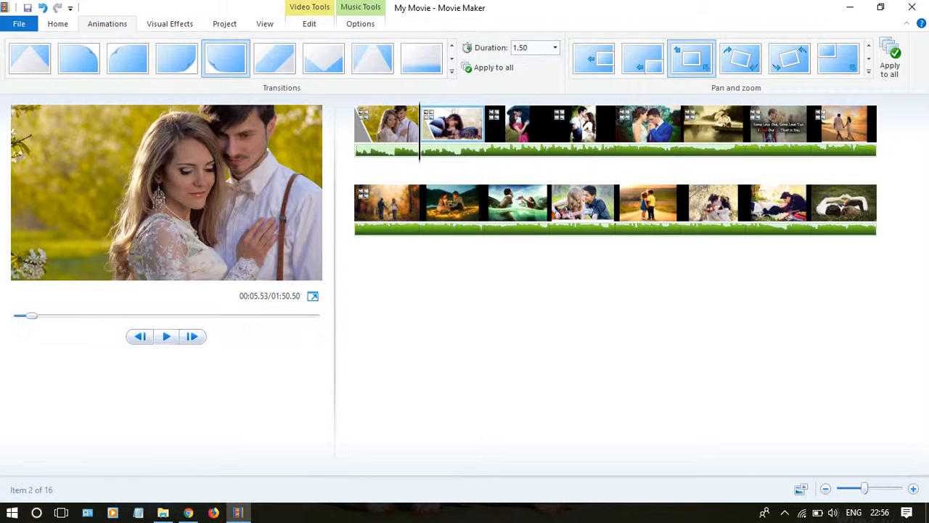
Step: Play back the slideshow through the second and third photos to check the new transition and the music
{"action": "left_click", "coordinate": [165, 336]}
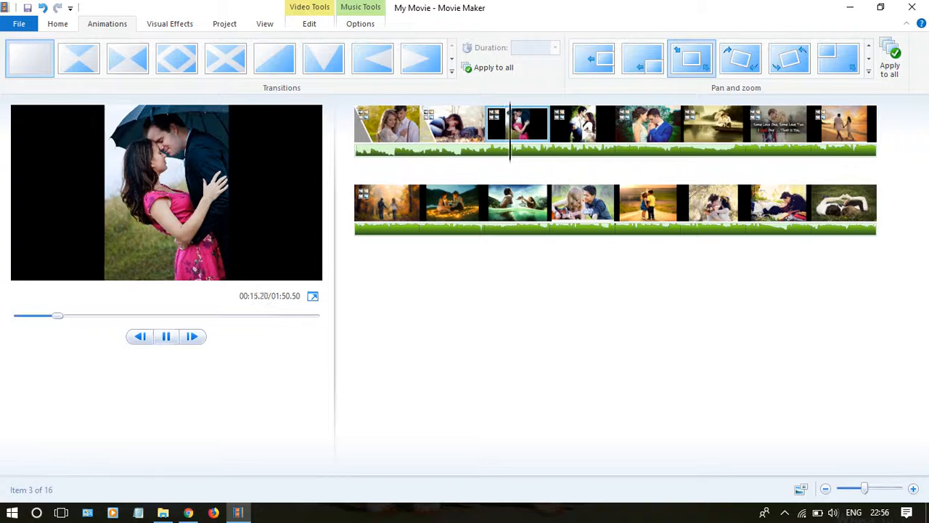
{"action": "left_click", "coordinate": [167, 336]}
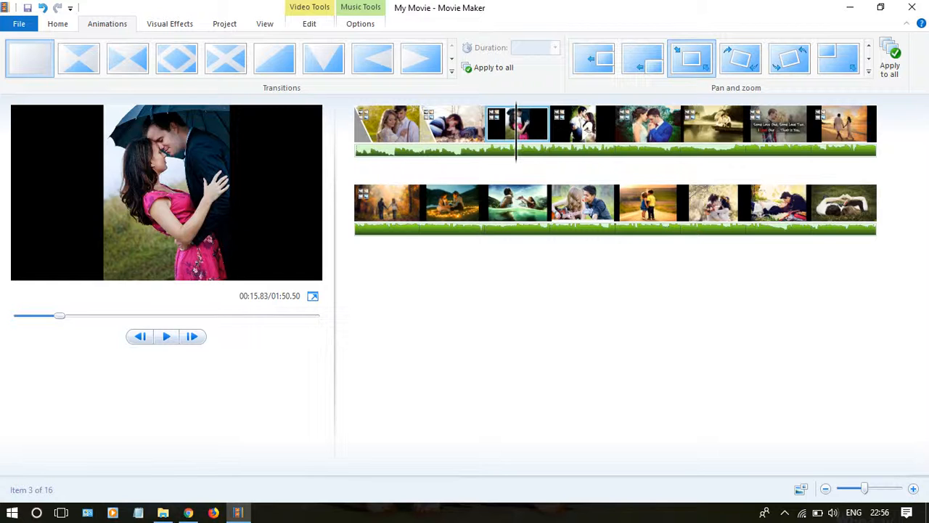
{"action": "right_click", "coordinate": [491, 149]}
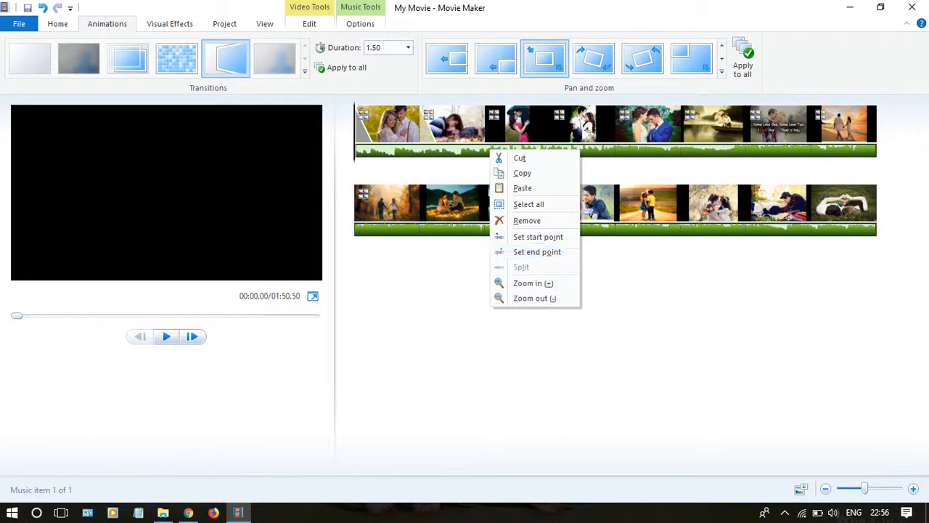
{"action": "key", "text": "Escape"}
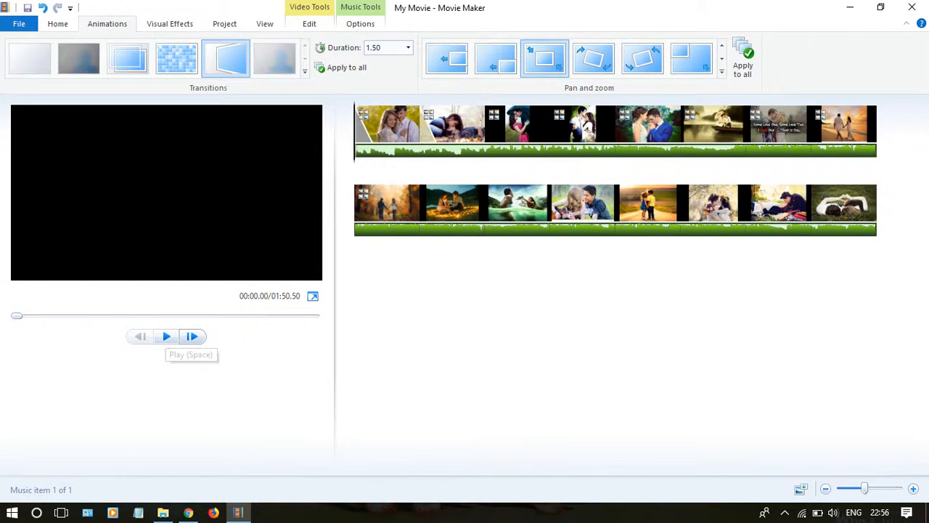
Step: Split the background music at 12.63 s, remove the part before the split, and preview the slideshow from the start
{"action": "left_click", "coordinate": [166, 336]}
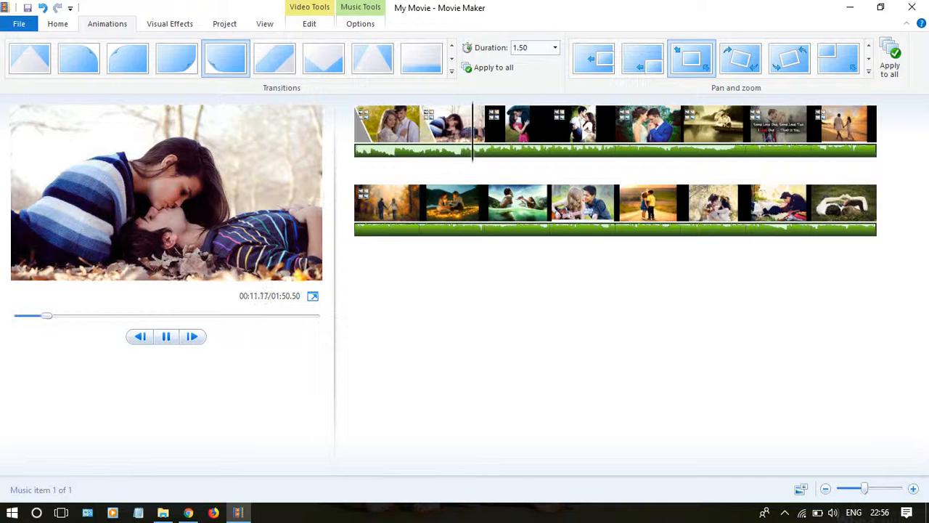
{"action": "right_click", "coordinate": [506, 149]}
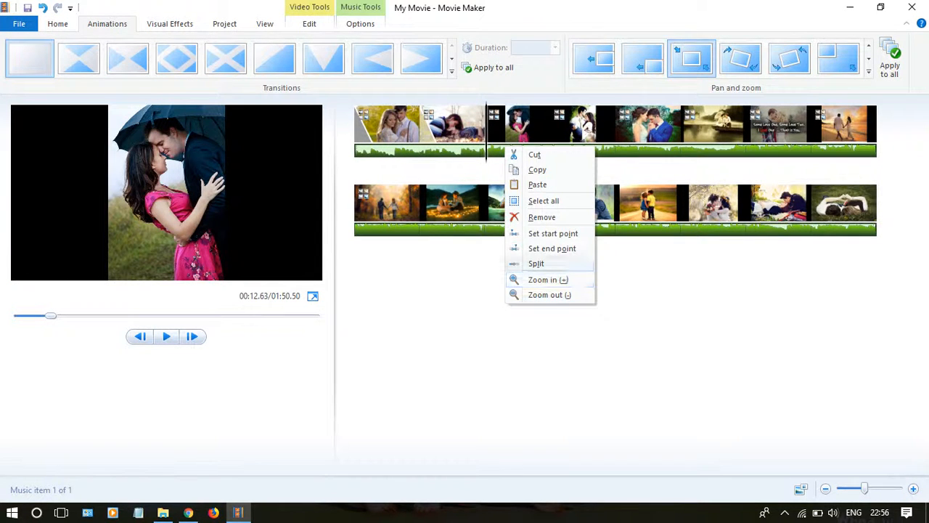
{"action": "left_click", "coordinate": [537, 264]}
{"action": "right_click", "coordinate": [450, 149]}
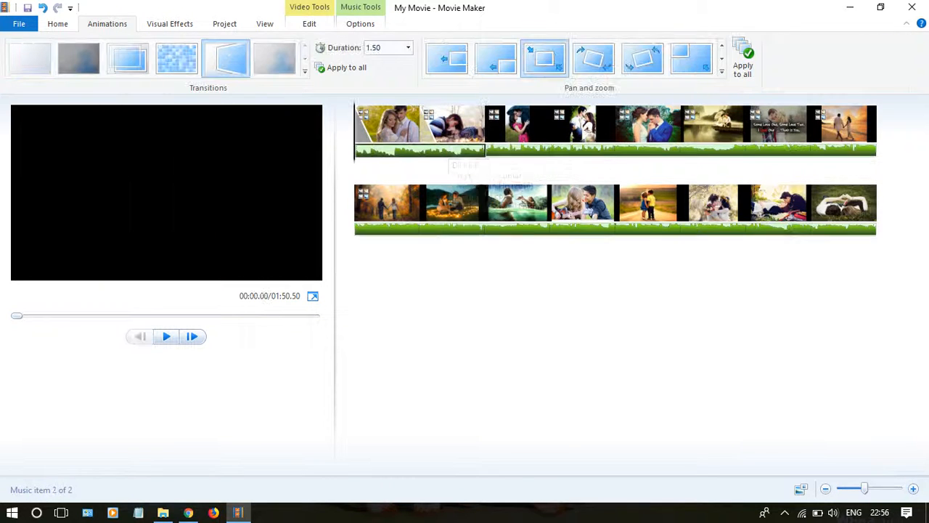
{"action": "left_click", "coordinate": [485, 217]}
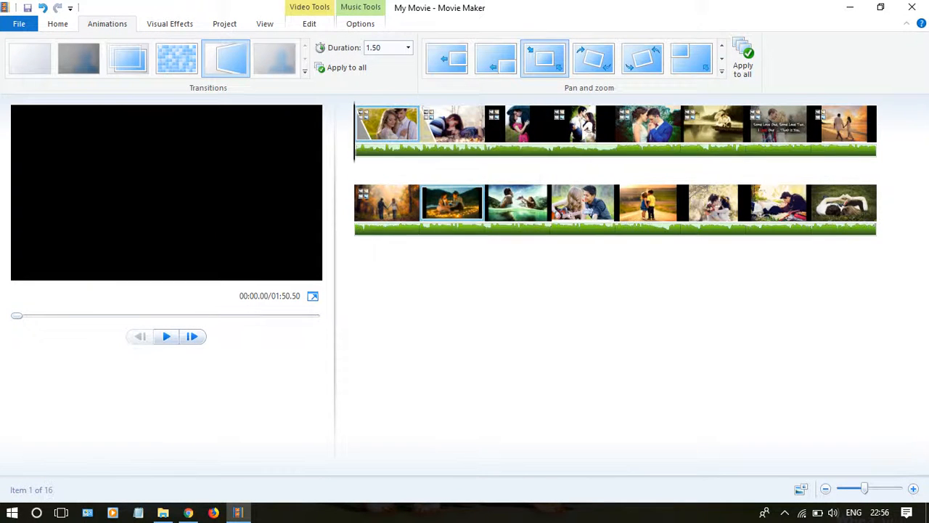
{"action": "left_click", "coordinate": [167, 336]}
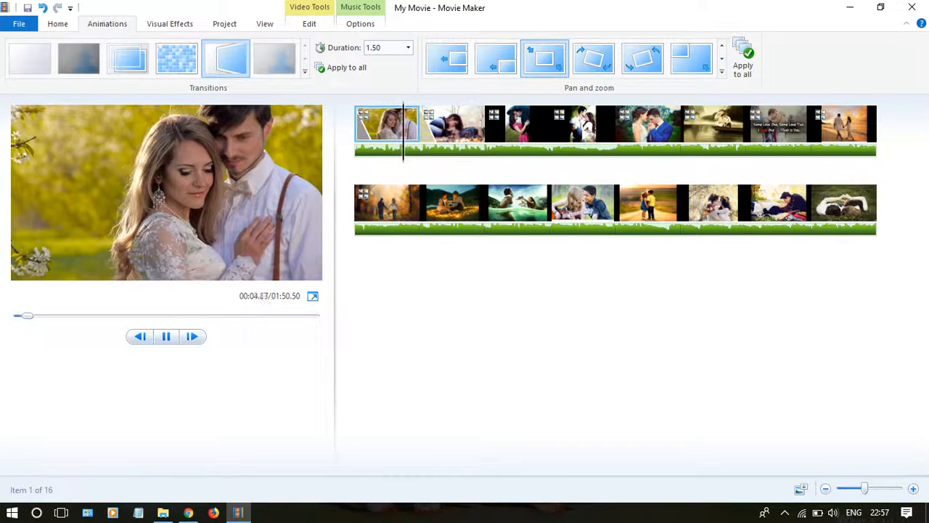
{"action": "key", "text": "space"}
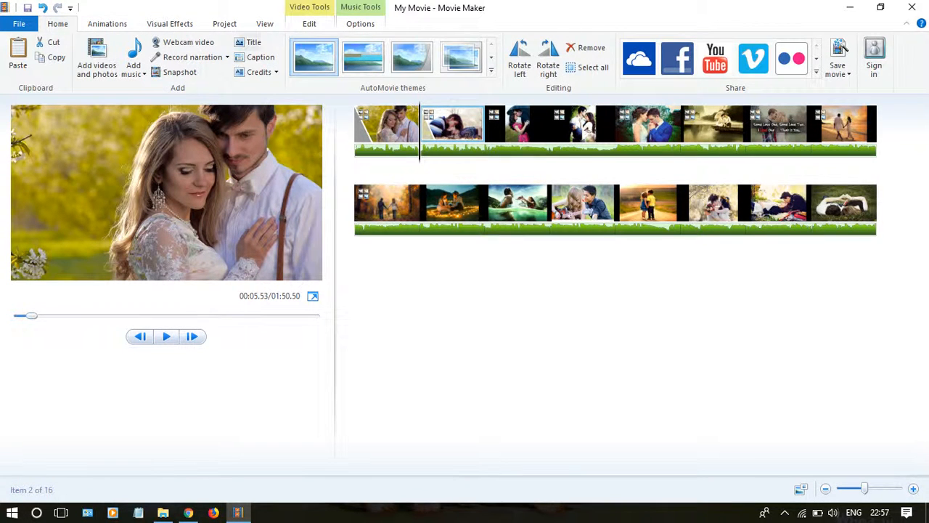
Step: Try to move a newly inserted title from before the second photo to the timeline's start, and remove the title
{"action": "left_click", "coordinate": [250, 43]}
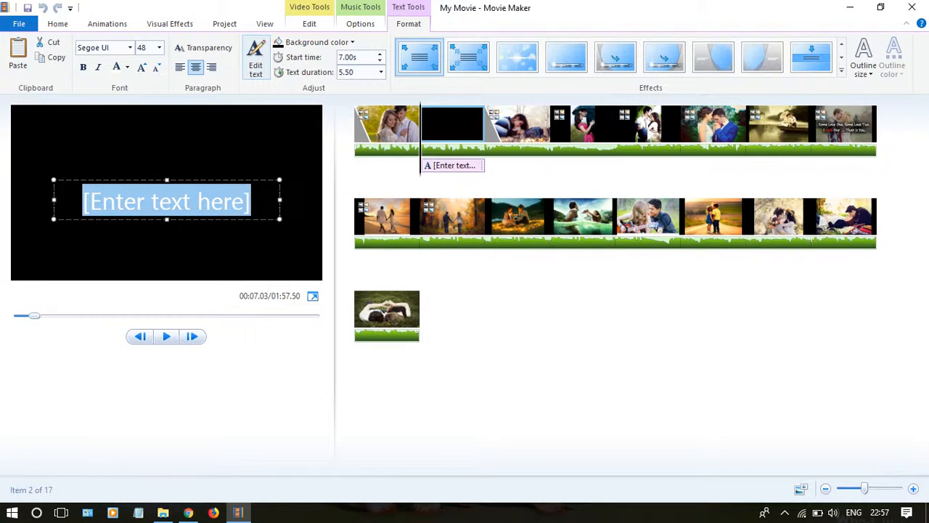
{"action": "mouse_move", "coordinate": [450, 124]}
{"action": "left_mouse_down"}
{"action": "mouse_move", "coordinate": [396, 138]}
{"action": "mouse_move", "coordinate": [393, 131]}
{"action": "mouse_move", "coordinate": [442, 130]}
{"action": "left_mouse_up"}
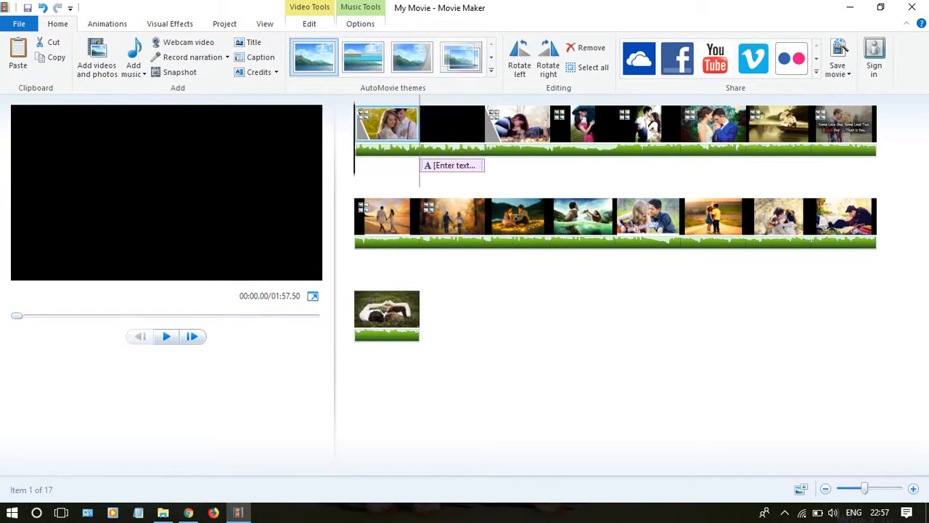
{"action": "left_click", "coordinate": [447, 131]}
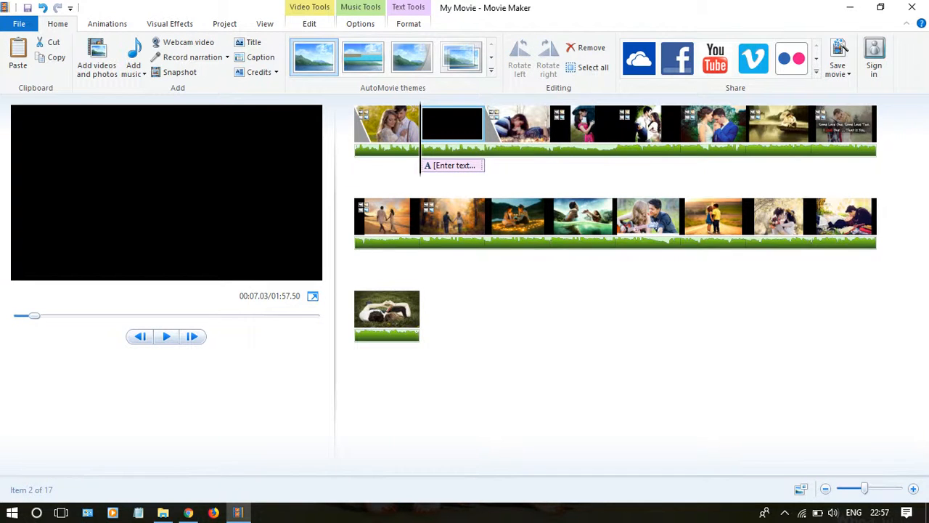
{"action": "left_click_drag", "start_coordinate": [435, 150], "coordinate": [355, 144]}
{"action": "left_click", "coordinate": [439, 129]}
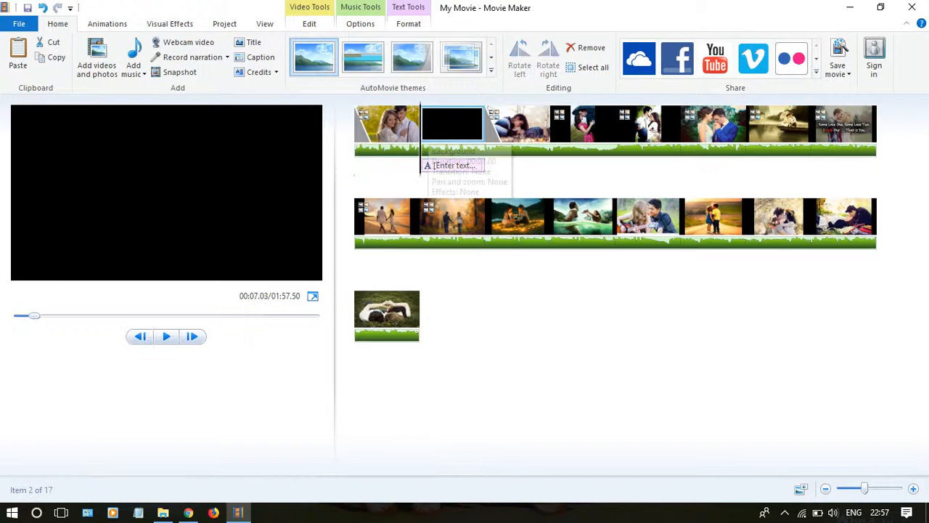
{"action": "right_click", "coordinate": [428, 133]}
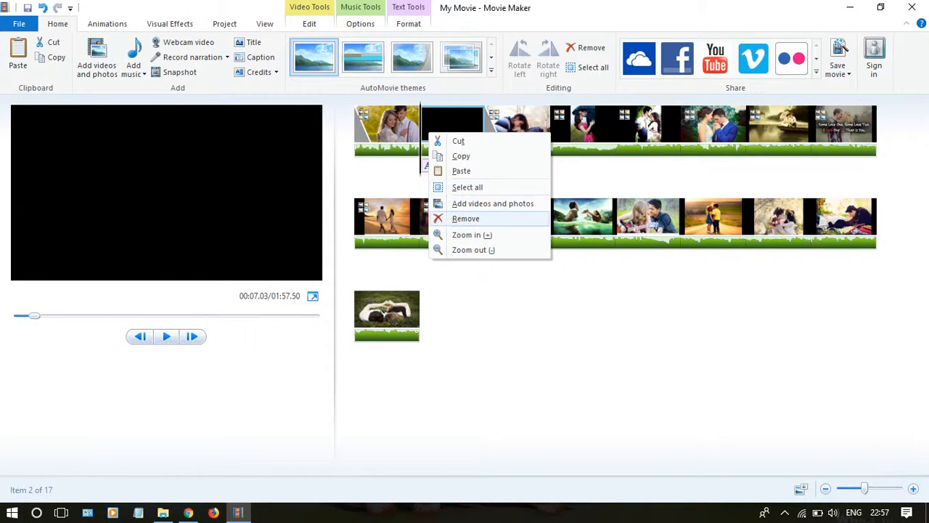
{"action": "left_click", "coordinate": [465, 219]}
Step: Add a title at the very start of the timeline, before the first photo, reading "Love Dairy"
{"action": "left_click", "coordinate": [359, 128]}
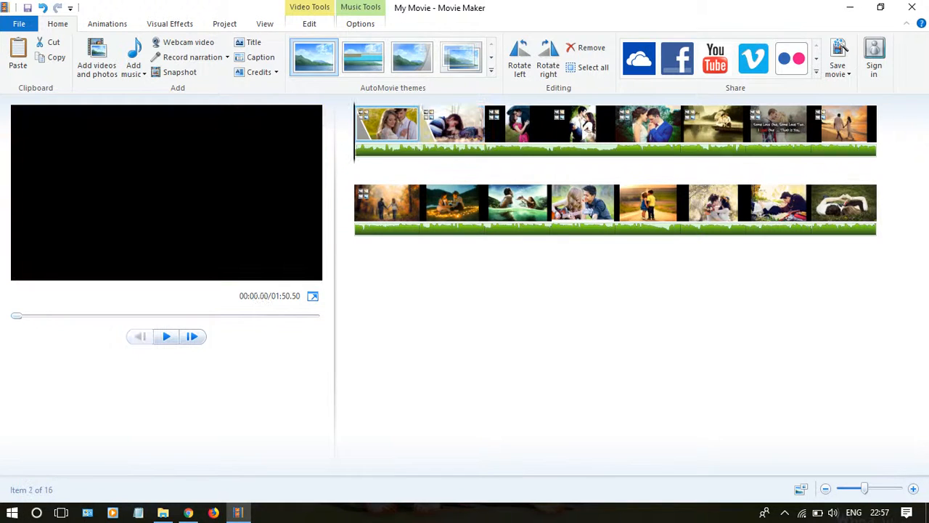
{"action": "left_click", "coordinate": [248, 42]}
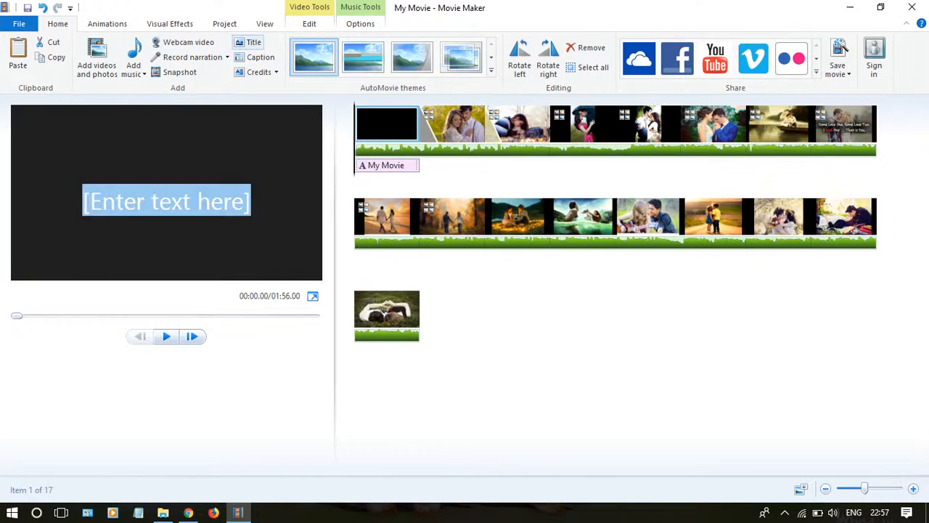
{"action": "key", "text": "End"}
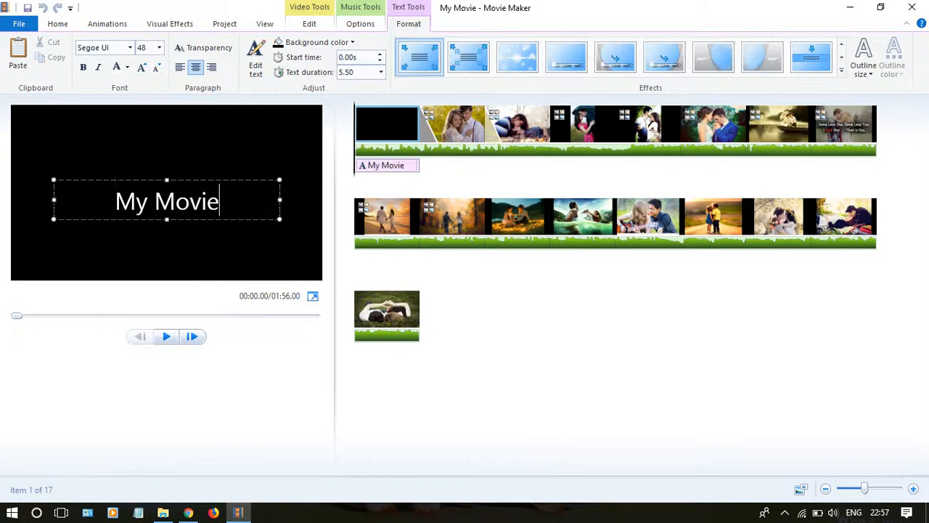
{"action": "key", "text": "BackSpace"}
{"action": "key", "text": "BackSpace"}
{"action": "key", "text": "BackSpace"}
{"action": "key", "text": "BackSpace"}
{"action": "key", "text": "BackSpace"}
{"action": "key", "text": "BackSpace"}
{"action": "key", "text": "BackSpace"}
{"action": "key", "text": "BackSpace"}
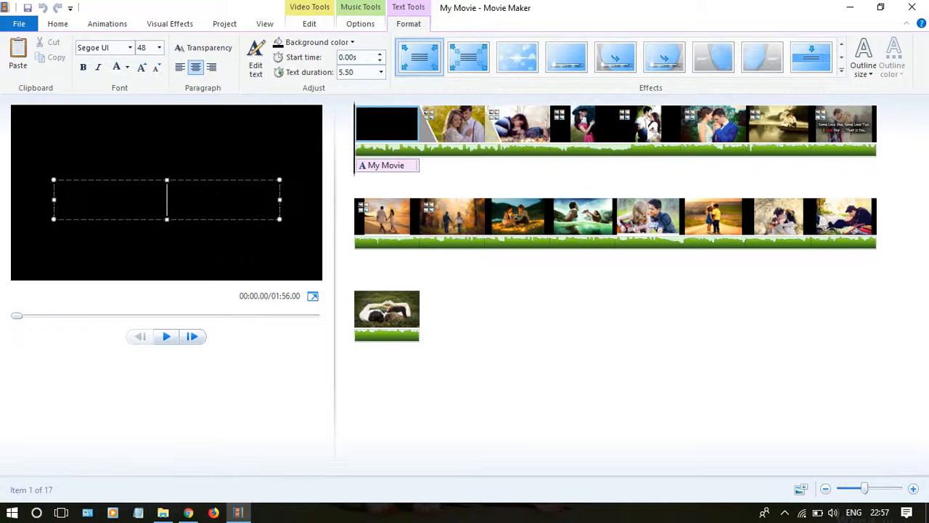
{"action": "type", "text": "Love"}
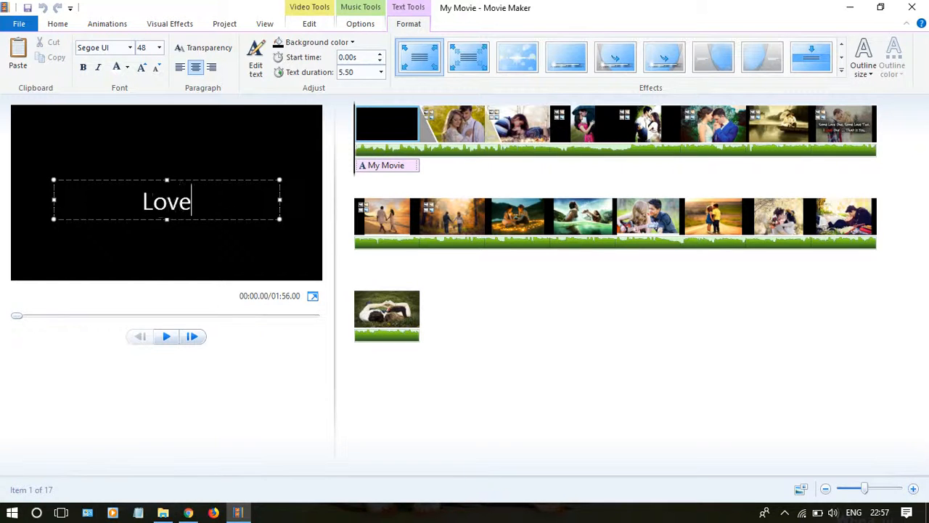
{"action": "type", "text": " Dairyu"}
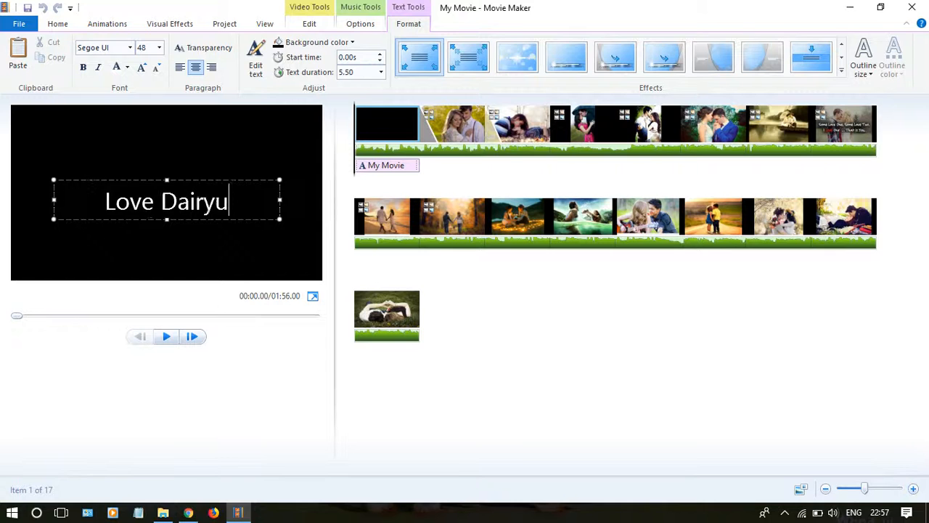
{"action": "key", "text": "BackSpace"}
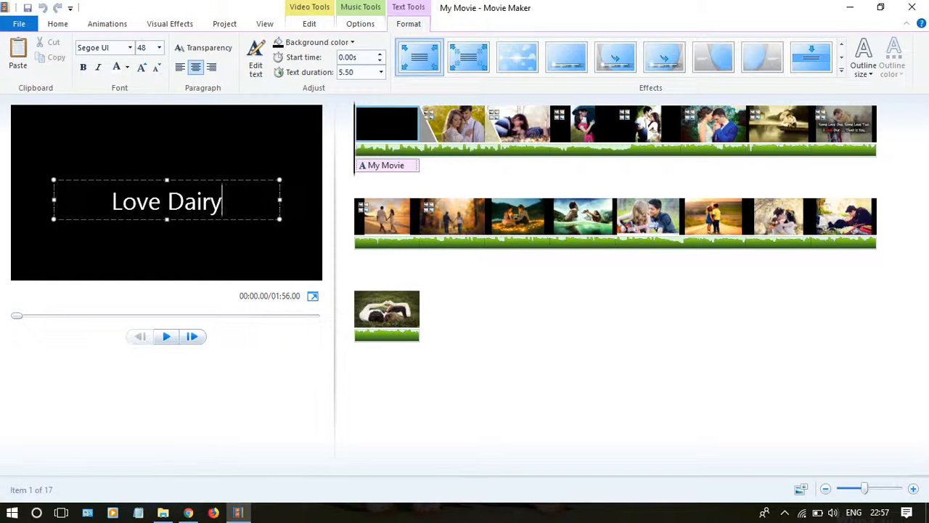
Step: Move the title text slightly up and left in the frame and format it in bold Permanent Marker
{"action": "left_click_drag", "start_coordinate": [196, 180], "coordinate": [184, 162]}
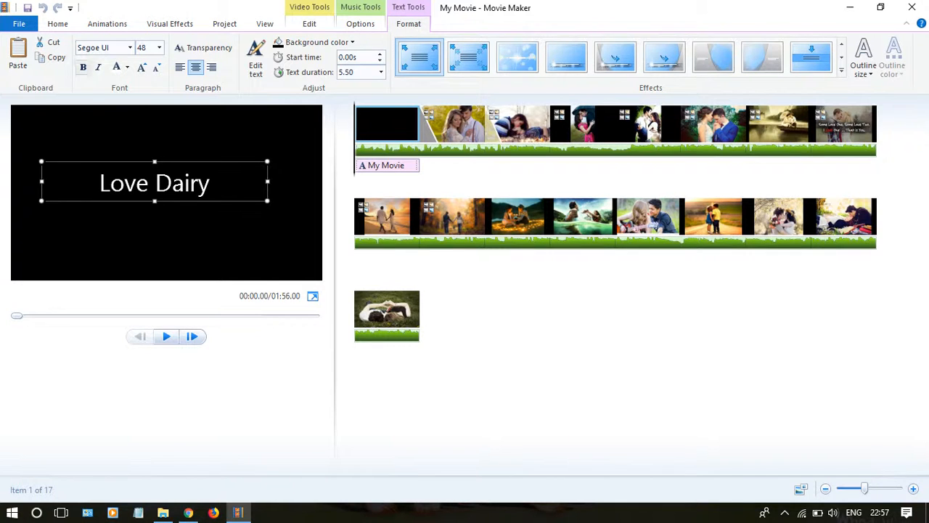
{"action": "left_click", "coordinate": [84, 66]}
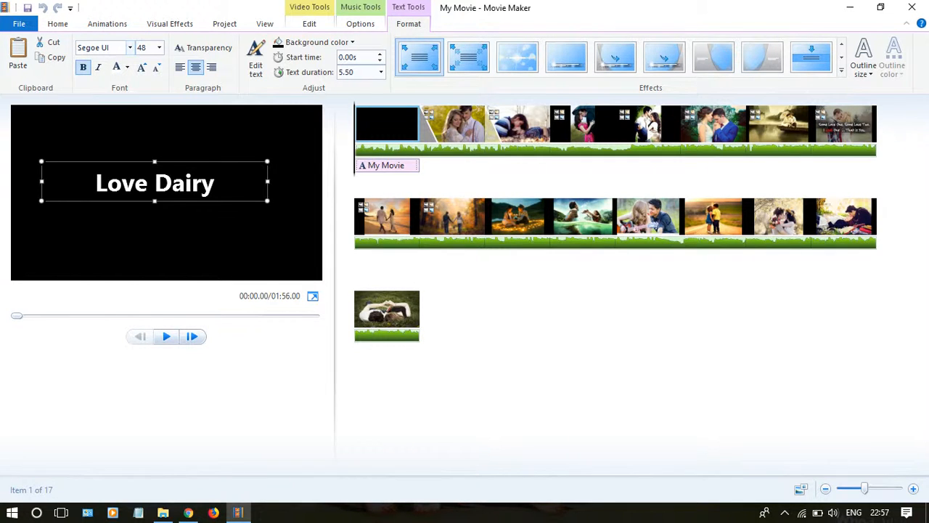
{"action": "left_click", "coordinate": [130, 48]}
{"action": "left_click", "coordinate": [131, 145]}
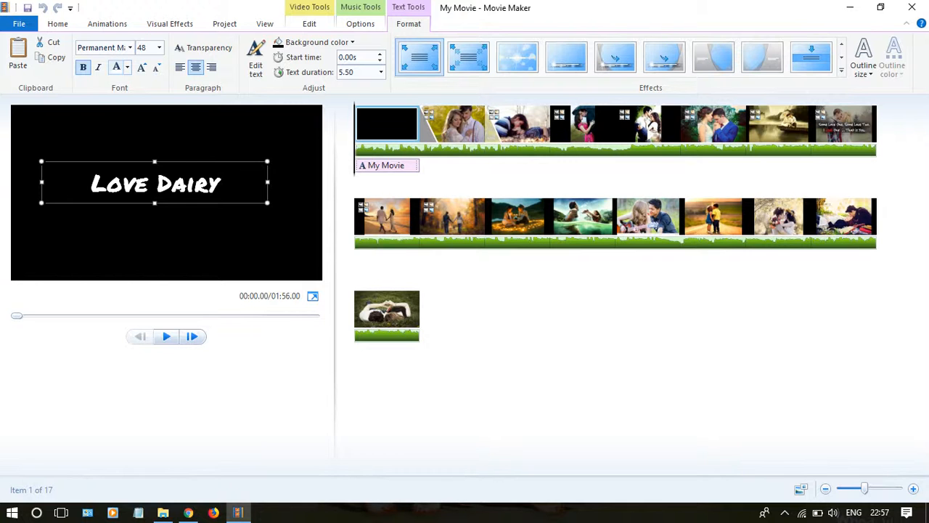
Step: Colour the title text red and increase its font size to 72
{"action": "left_click", "coordinate": [127, 66]}
{"action": "left_click", "coordinate": [129, 102]}
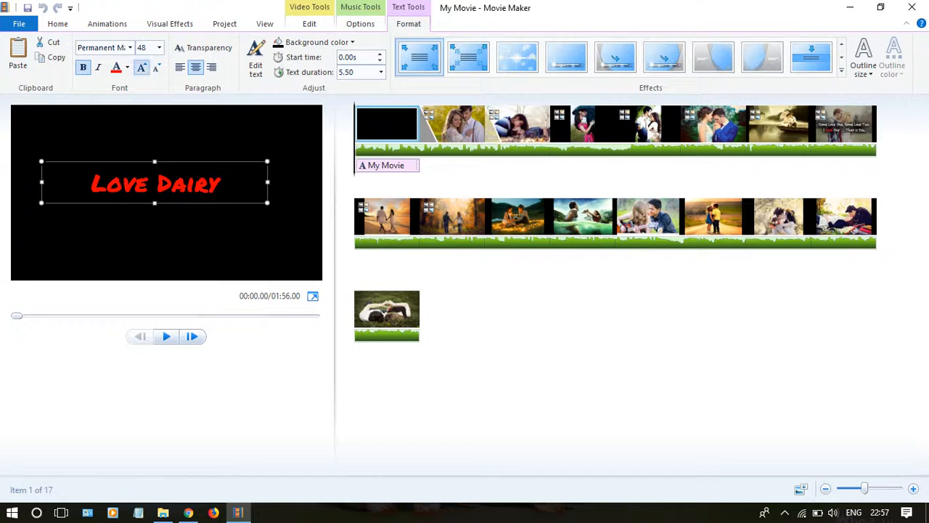
{"action": "left_click", "coordinate": [141, 67]}
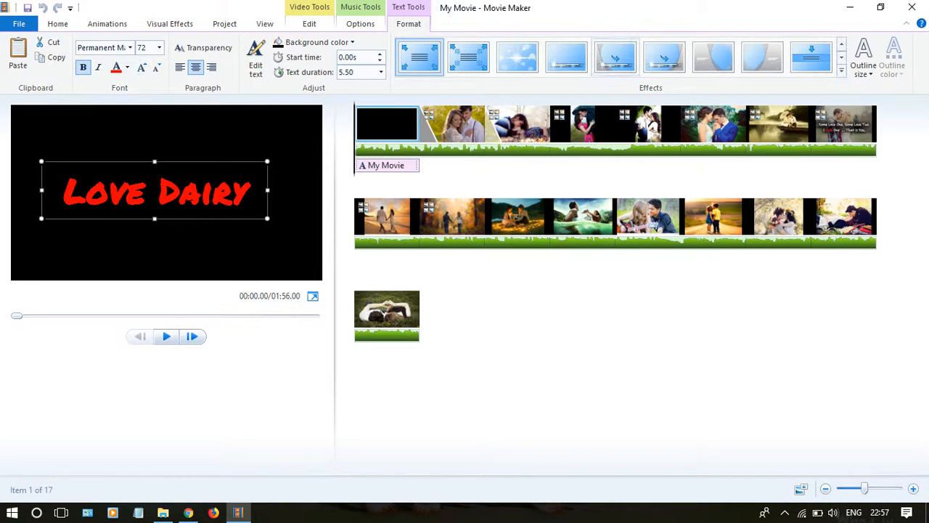
Step: Apply the third text effect in the gallery to the title and set its outline size to Narrow
{"action": "key", "text": "space"}
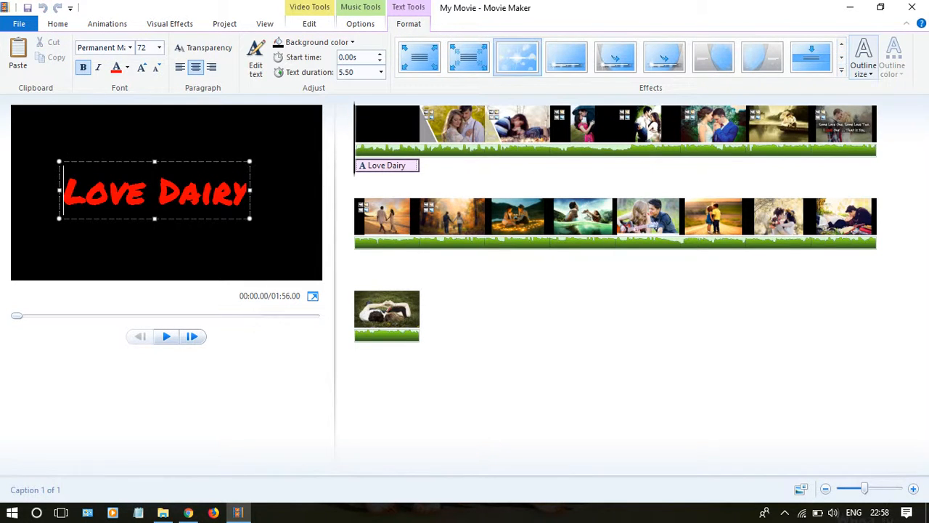
{"action": "left_click", "coordinate": [863, 62]}
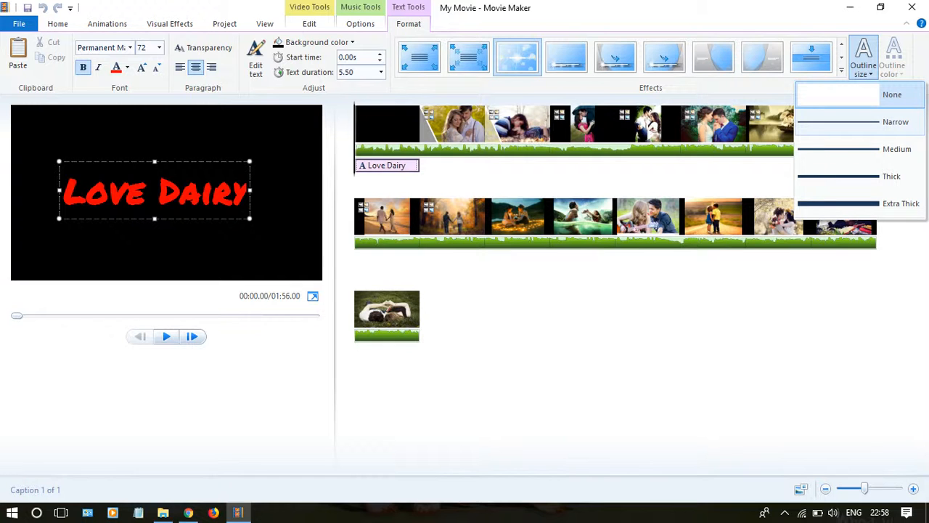
{"action": "left_click", "coordinate": [856, 121]}
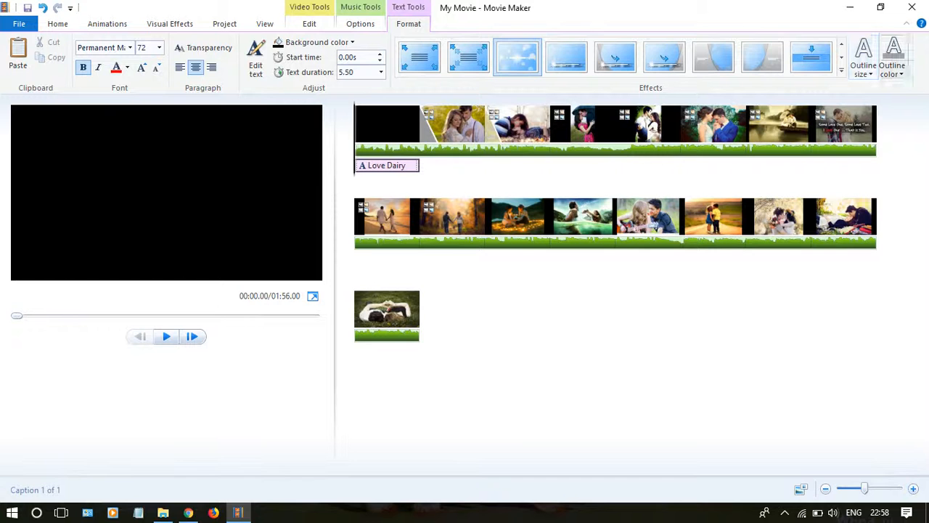
Step: Set the title's outline colour to the blue theme colour and preview the title clip from the start
{"action": "left_click", "coordinate": [893, 58]}
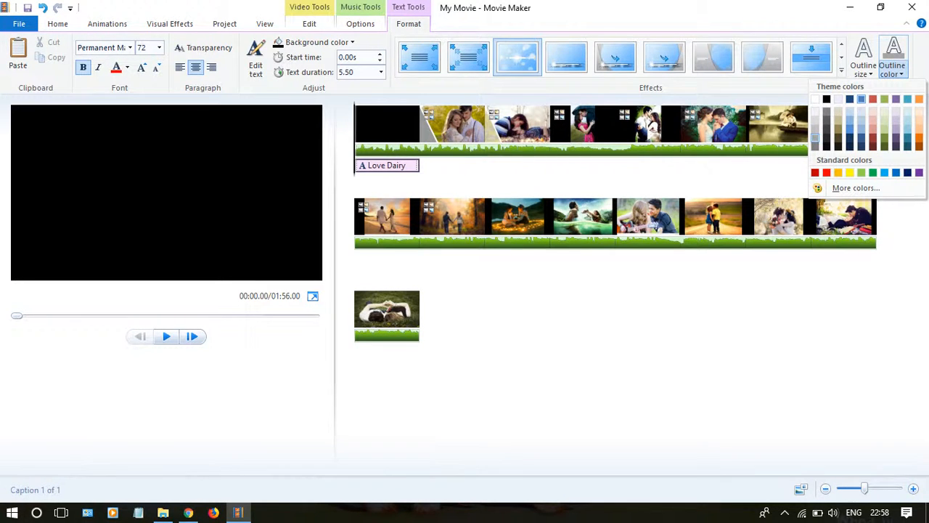
{"action": "left_click", "coordinate": [861, 98]}
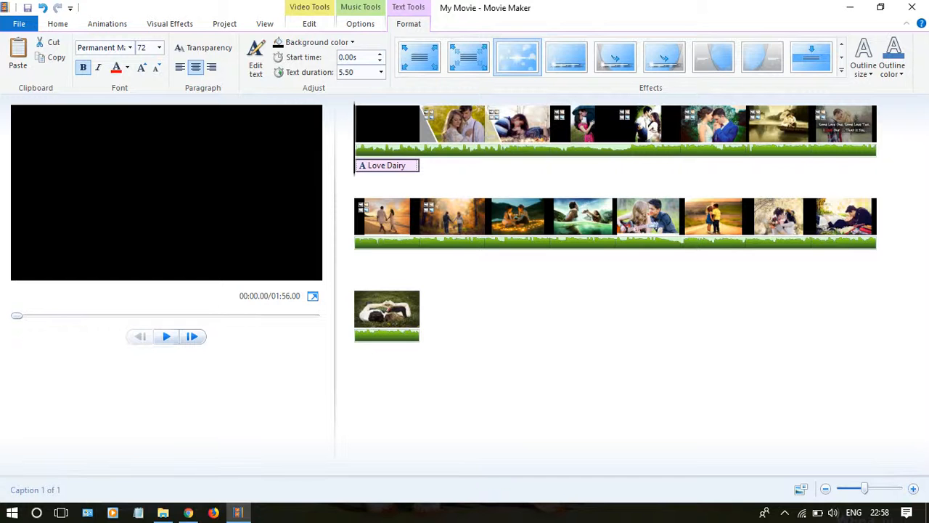
{"action": "left_click", "coordinate": [166, 336]}
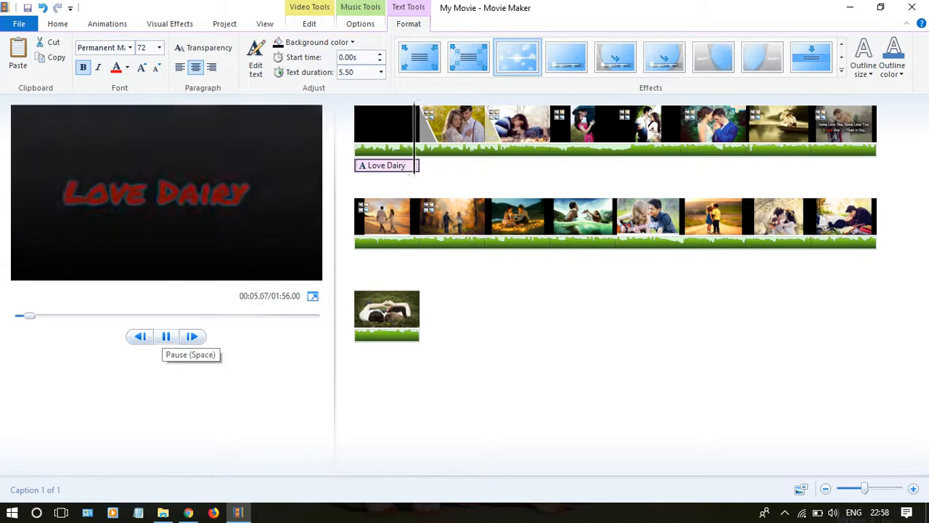
{"action": "left_click", "coordinate": [167, 336]}
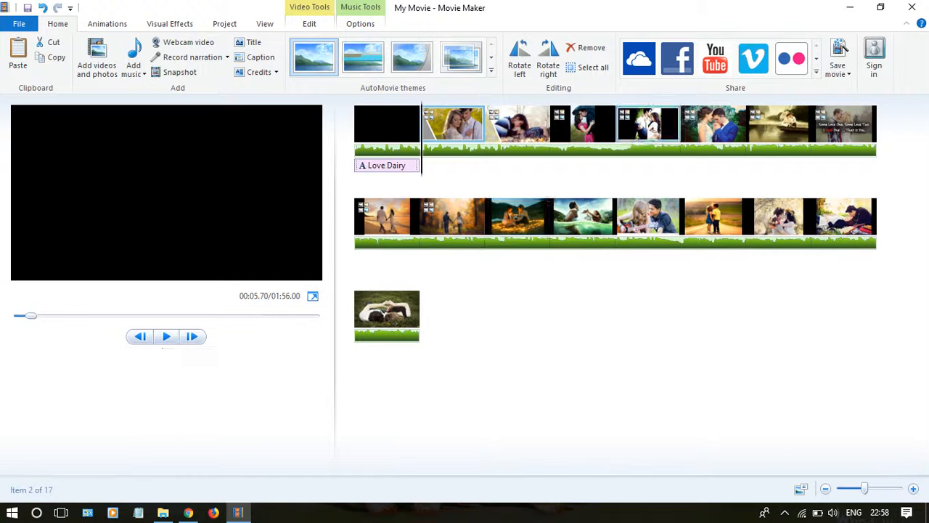
Step: Add a caption reading "Love is life" at the start of the fourth photo and shift it slightly right
{"action": "left_click", "coordinate": [649, 130]}
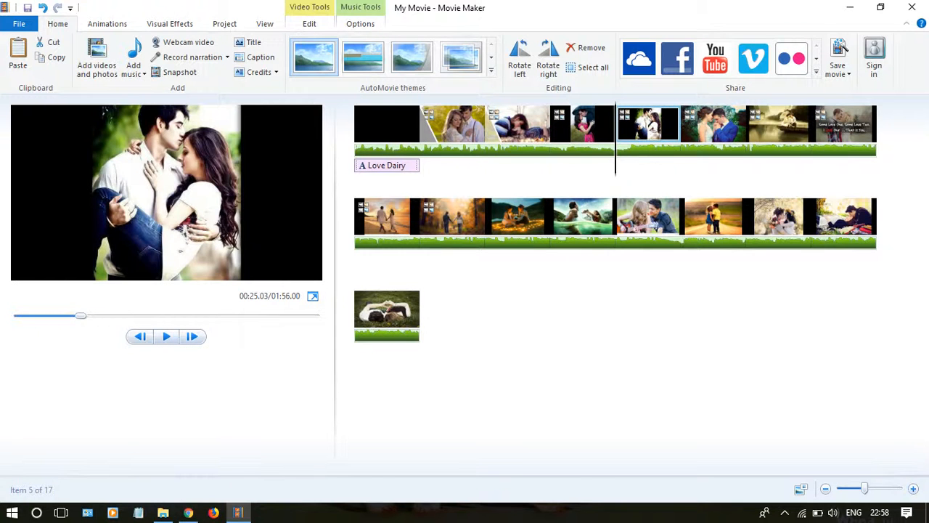
{"action": "left_click", "coordinate": [255, 57]}
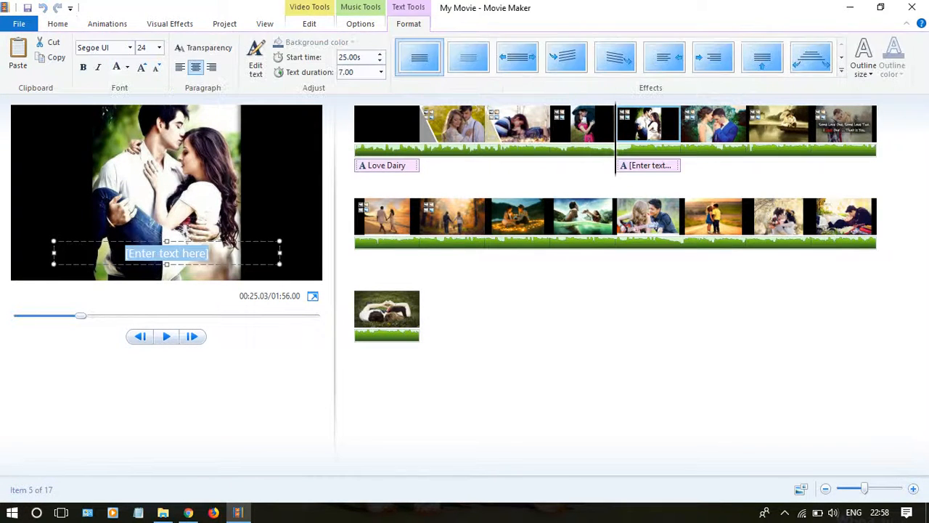
{"action": "key", "text": "BackSpace"}
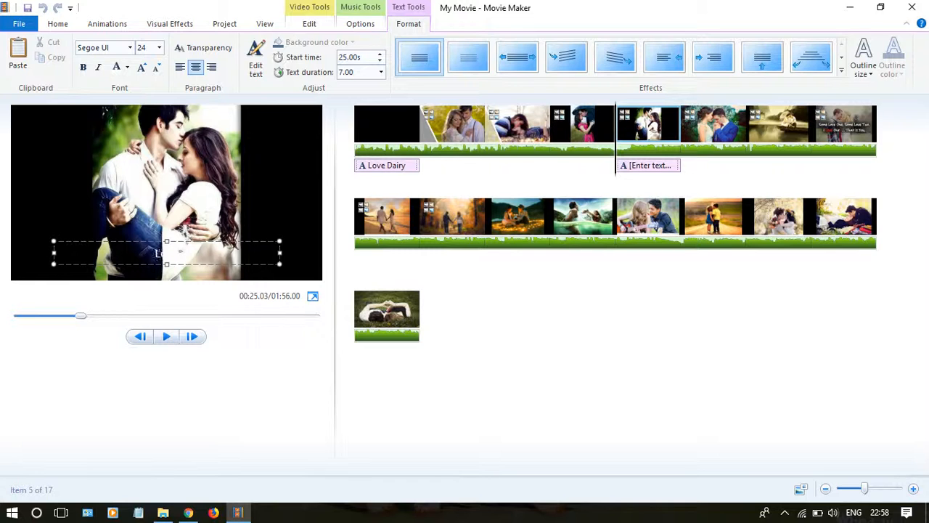
{"action": "type", "text": "Love"}
{"action": "mouse_move", "coordinate": [196, 241]}
{"action": "left_mouse_down"}
{"action": "mouse_move", "coordinate": [200, 222]}
{"action": "mouse_move", "coordinate": [202, 241]}
{"action": "left_mouse_up"}
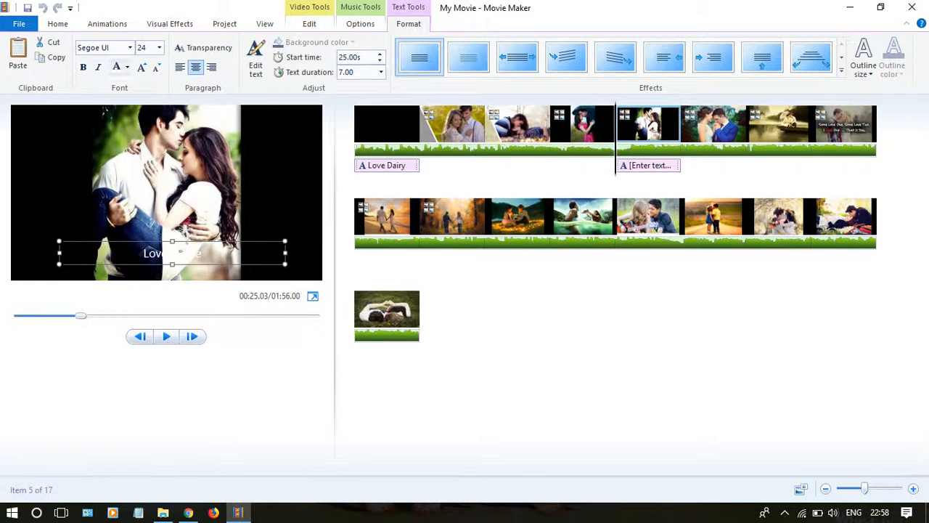
Step: Remove the stray slash before "life" in the caption and format its text in bold blue
{"action": "left_click", "coordinate": [127, 67]}
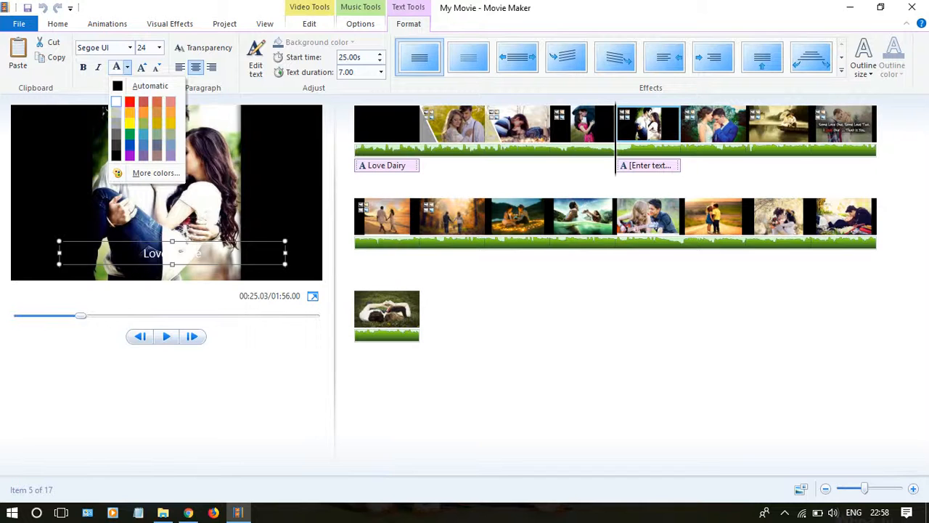
{"action": "left_click", "coordinate": [129, 145]}
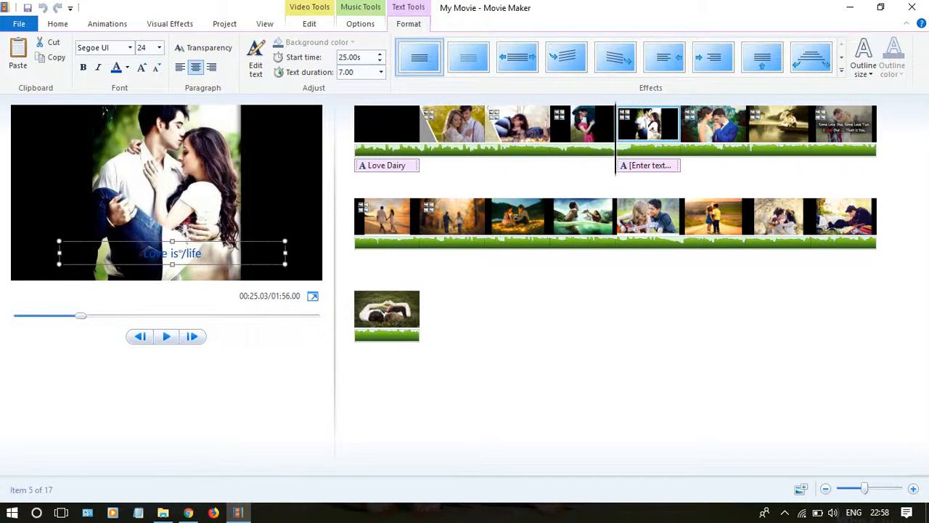
{"action": "left_click", "coordinate": [182, 251]}
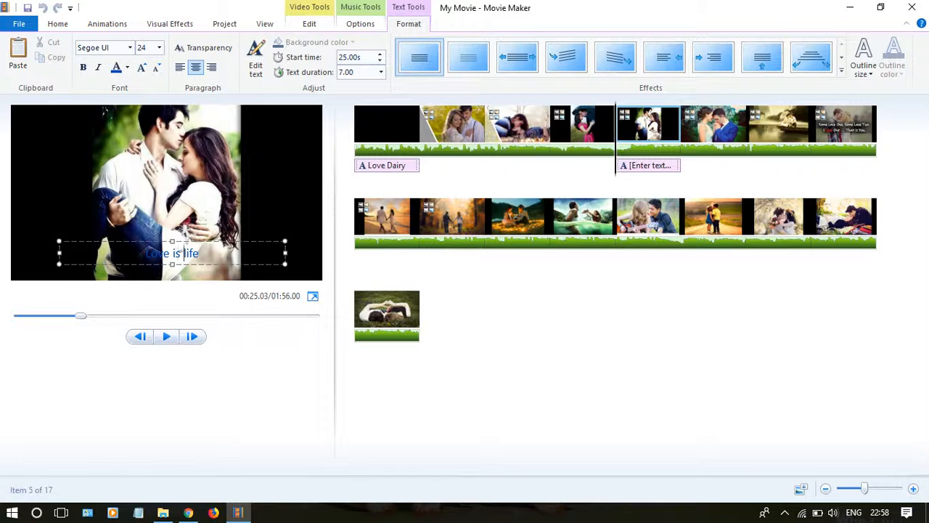
{"action": "left_click_drag", "start_coordinate": [186, 241], "coordinate": [141, 165]}
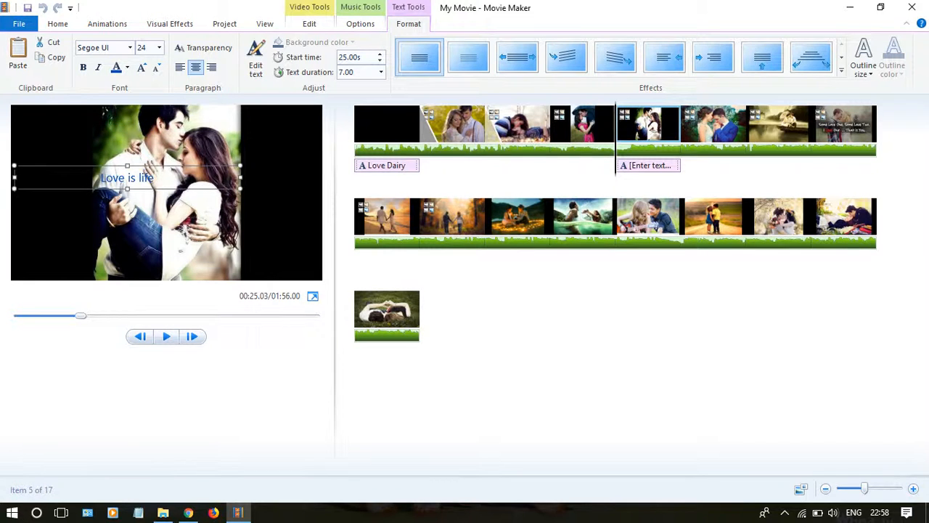
{"action": "key", "text": "ctrl+b"}
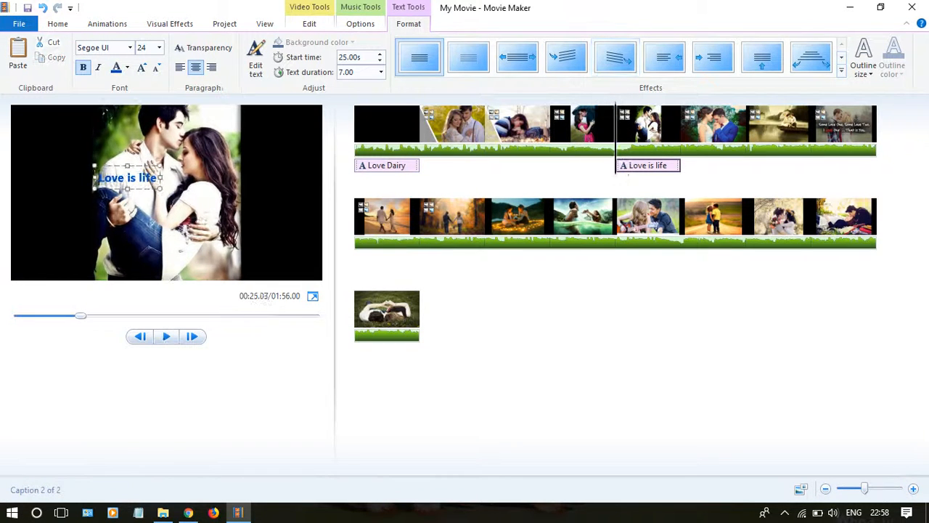
Step: Move the caption onto the black area to the right of the couple and apply the sixth text effect in the visible gallery row
{"action": "left_click", "coordinate": [99, 179]}
{"action": "left_click_drag", "start_coordinate": [96, 183], "coordinate": [252, 205]}
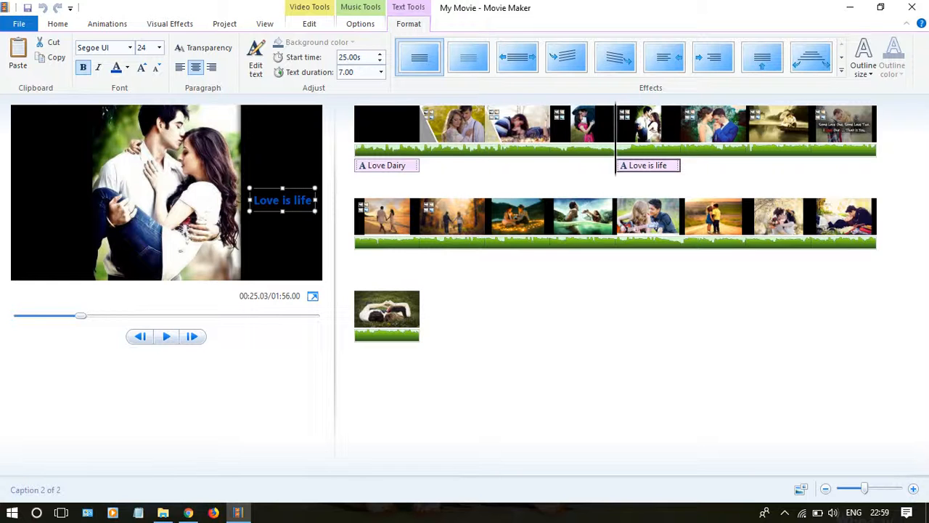
{"action": "left_click", "coordinate": [662, 64]}
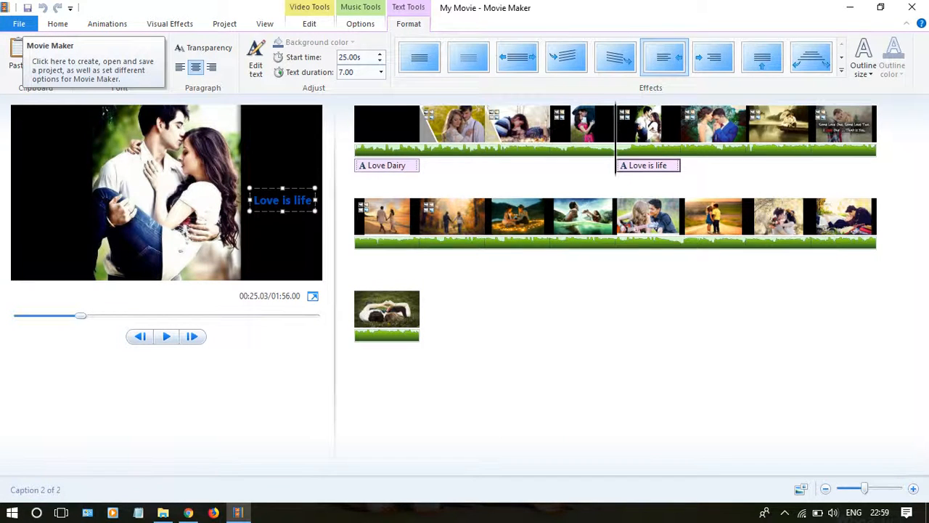
Step: Save the movie for high-definition display to the Desktop as My Movie.mp4
{"action": "left_click", "coordinate": [19, 23]}
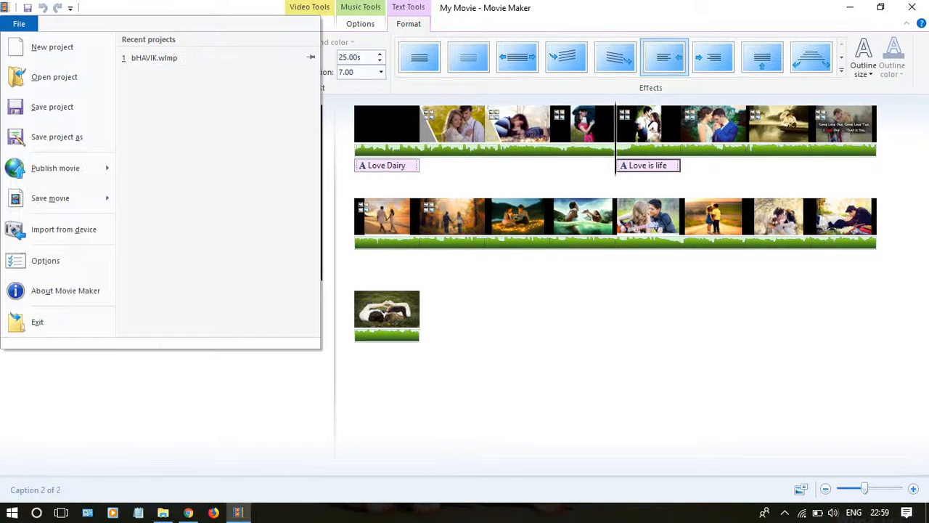
{"action": "mouse_move", "coordinate": [50, 197]}
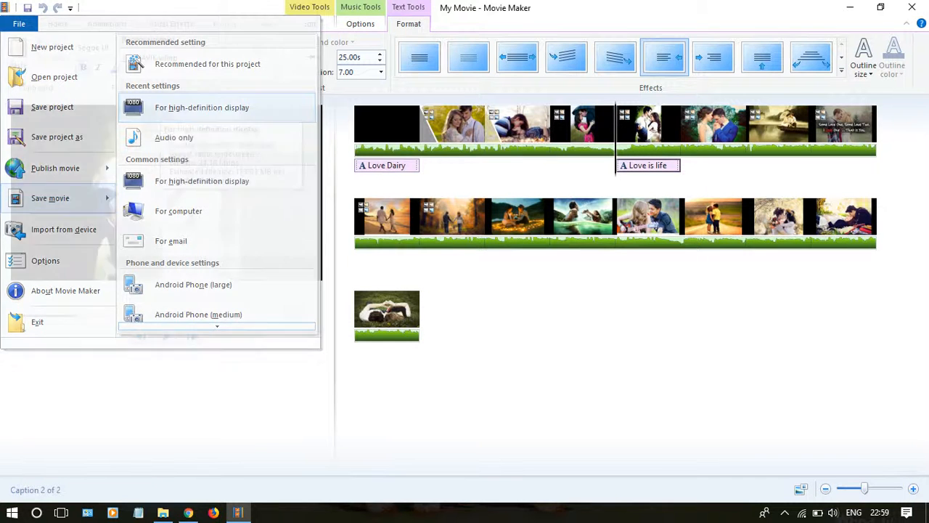
{"action": "left_click", "coordinate": [202, 108]}
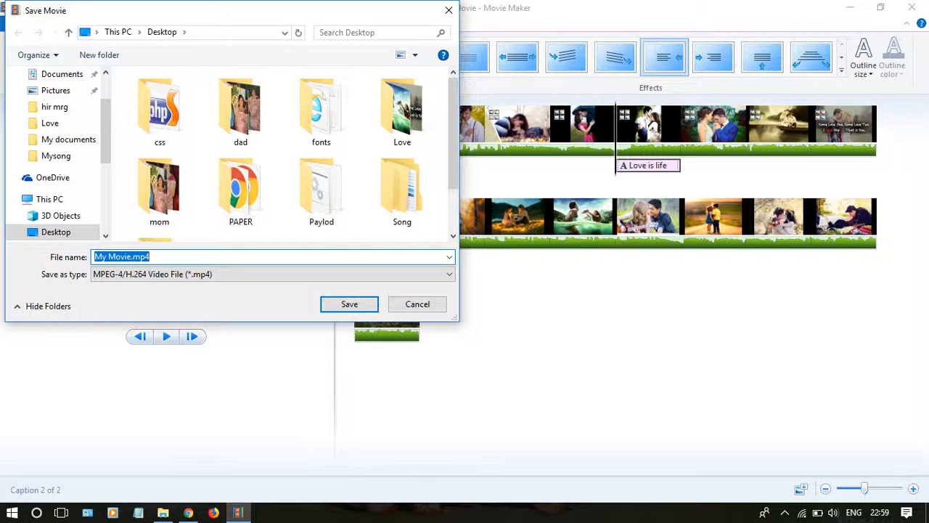
{"action": "key", "text": "Return"}
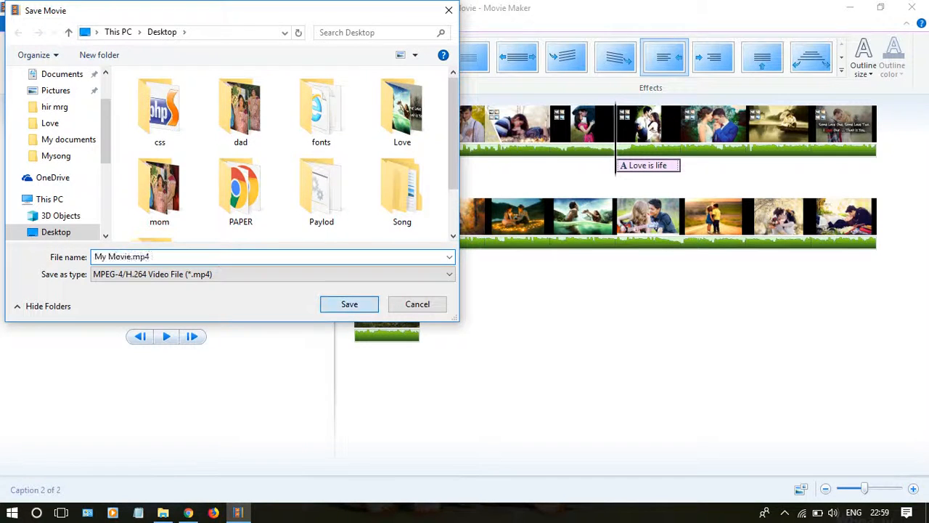